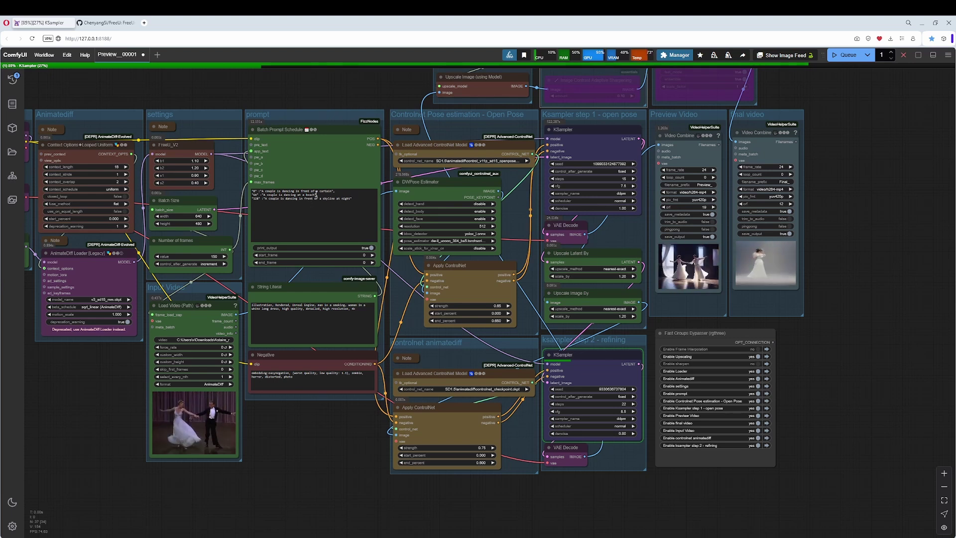
Step: Pan and zoom across the vid2vid graph, from the previews and bypass toggles to the decode and upscale nodes
{"action": "scroll", "coordinate": [261, 429], "scroll_direction": "up", "scroll_amount": 5}
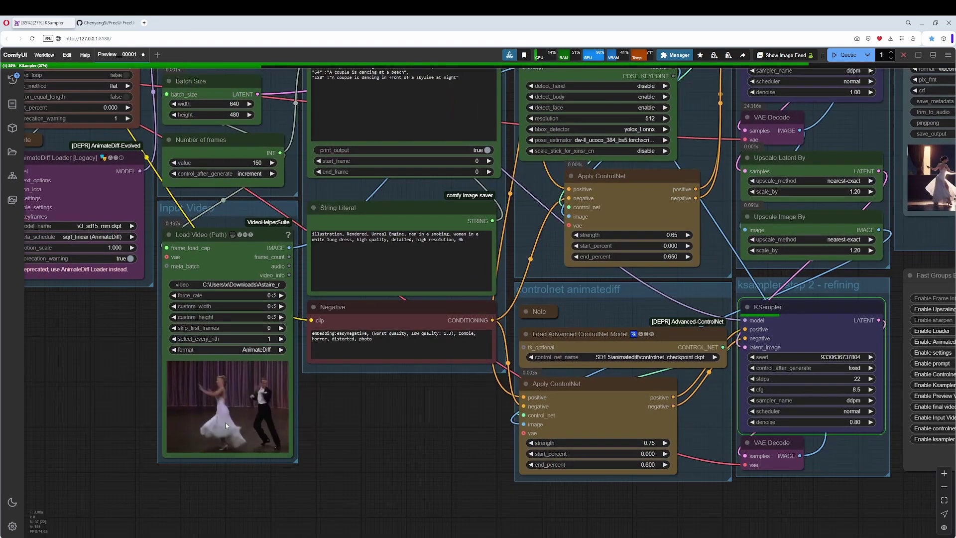
{"action": "scroll", "coordinate": [346, 417], "scroll_direction": "down", "scroll_amount": 3}
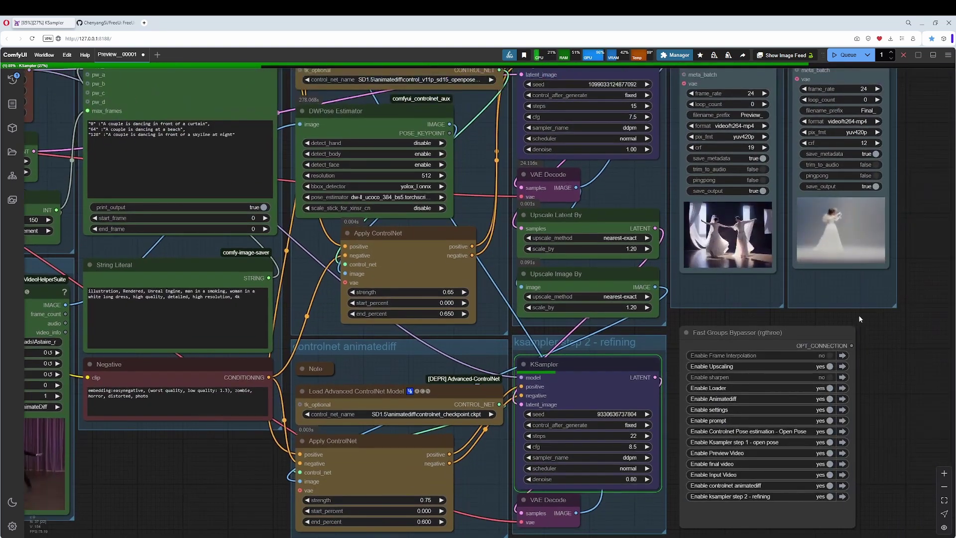
{"action": "left_click_drag", "start_coordinate": [842, 307], "coordinate": [459, 339]}
{"action": "scroll", "coordinate": [459, 339], "scroll_direction": "up", "scroll_amount": 2}
{"action": "scroll", "coordinate": [459, 339], "scroll_direction": "up", "scroll_amount": 4}
{"action": "left_click_drag", "start_coordinate": [541, 349], "coordinate": [914, 337]}
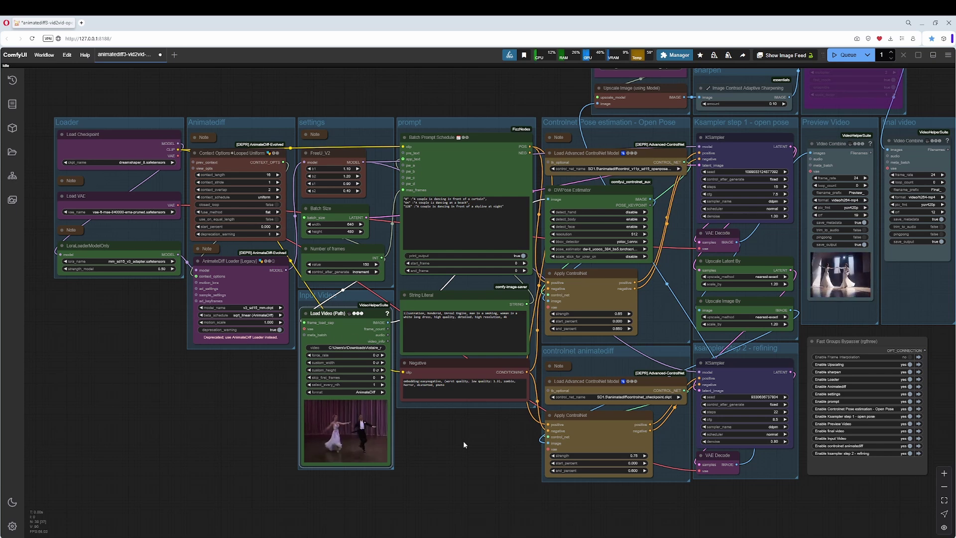
Step: Confirm the Astaire dancing clip as the Load Video input path
{"action": "scroll", "coordinate": [451, 436], "scroll_direction": "up", "scroll_amount": 7}
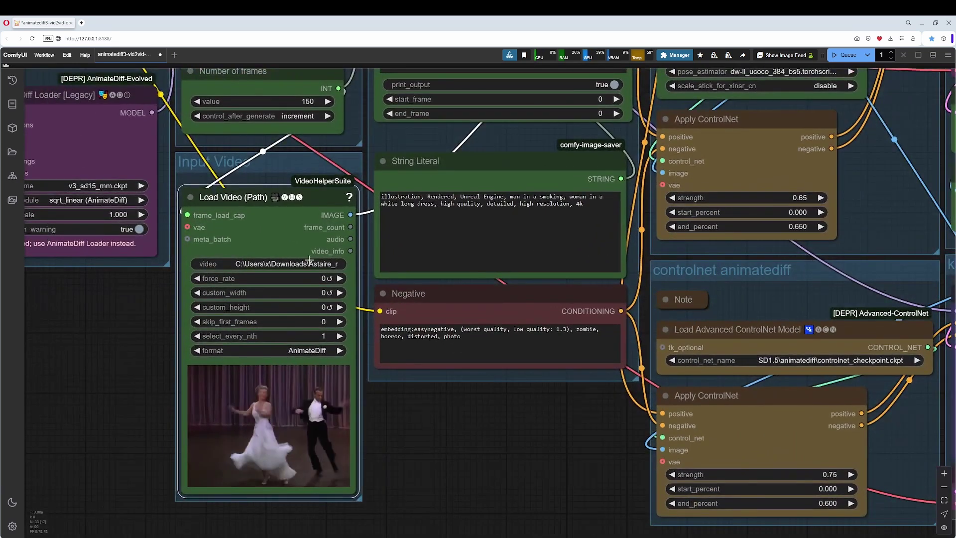
{"action": "left_click", "coordinate": [288, 264]}
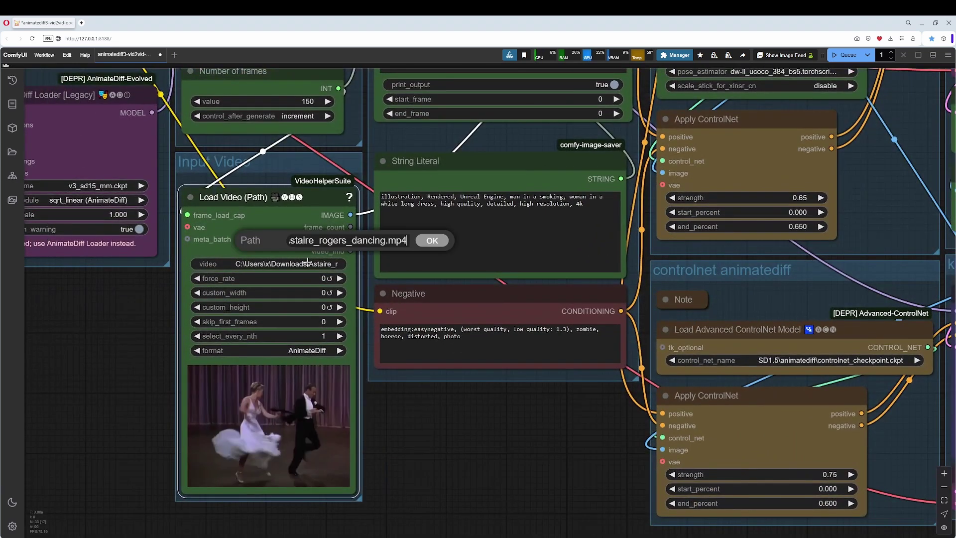
{"action": "left_click", "coordinate": [432, 241]}
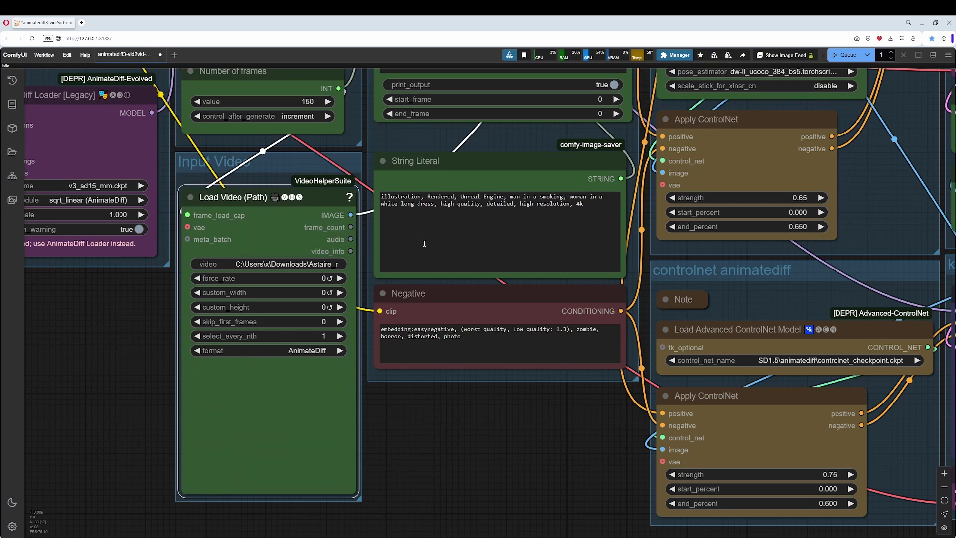
Step: Select the Number of frames node and set its value to 149
{"action": "left_click_drag", "start_coordinate": [396, 303], "coordinate": [162, 414]}
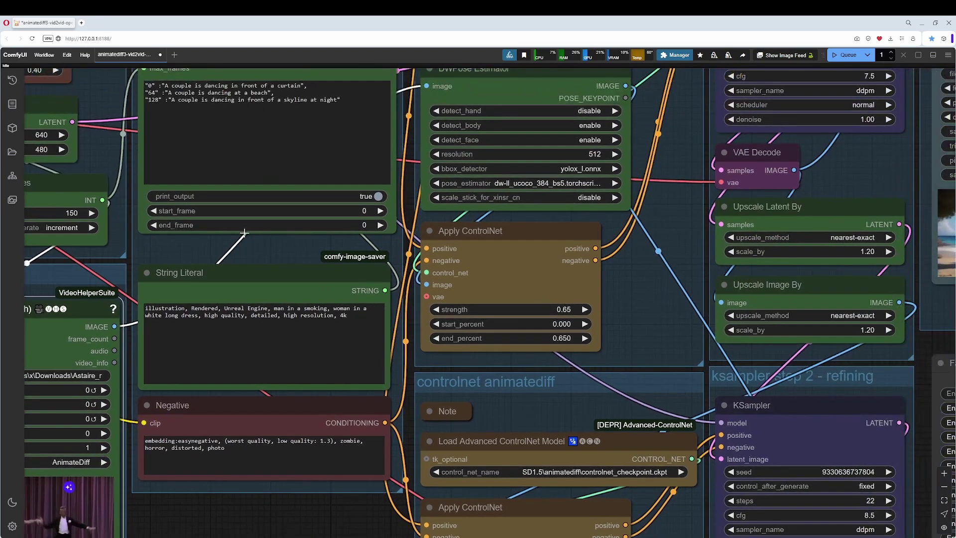
{"action": "left_click_drag", "start_coordinate": [224, 165], "coordinate": [243, 224]}
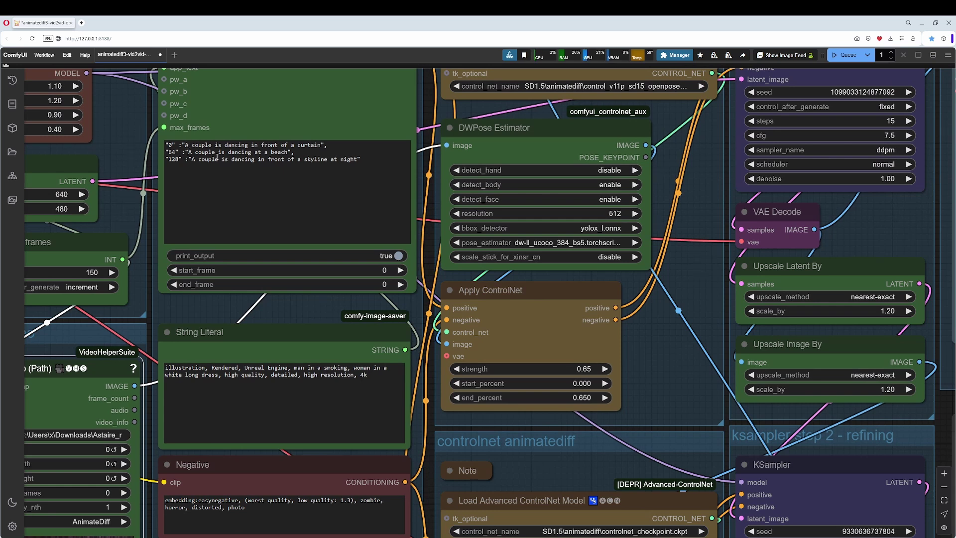
{"action": "scroll", "coordinate": [303, 326], "scroll_direction": "down", "scroll_amount": 8}
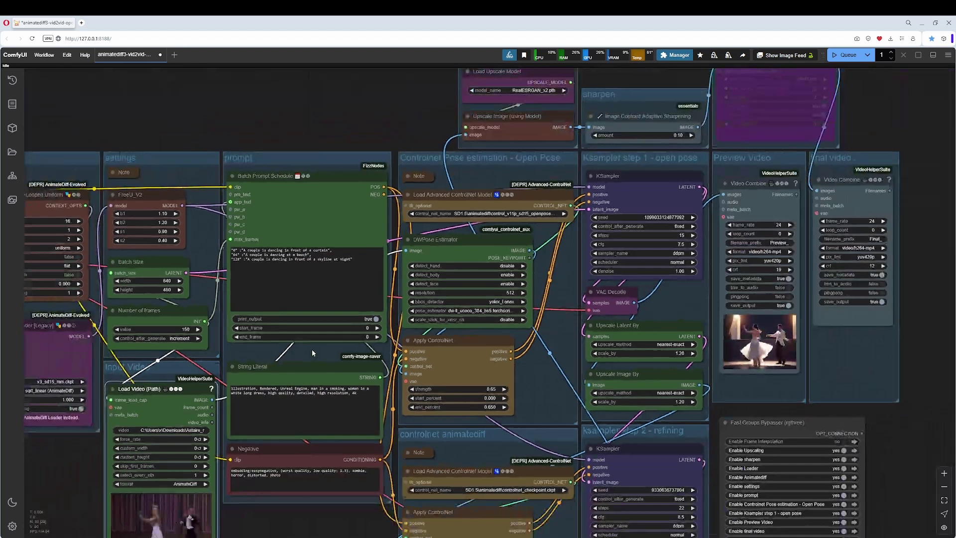
{"action": "scroll", "coordinate": [326, 241], "scroll_direction": "up", "scroll_amount": 3}
{"action": "scroll", "coordinate": [279, 225], "scroll_direction": "up", "scroll_amount": 4}
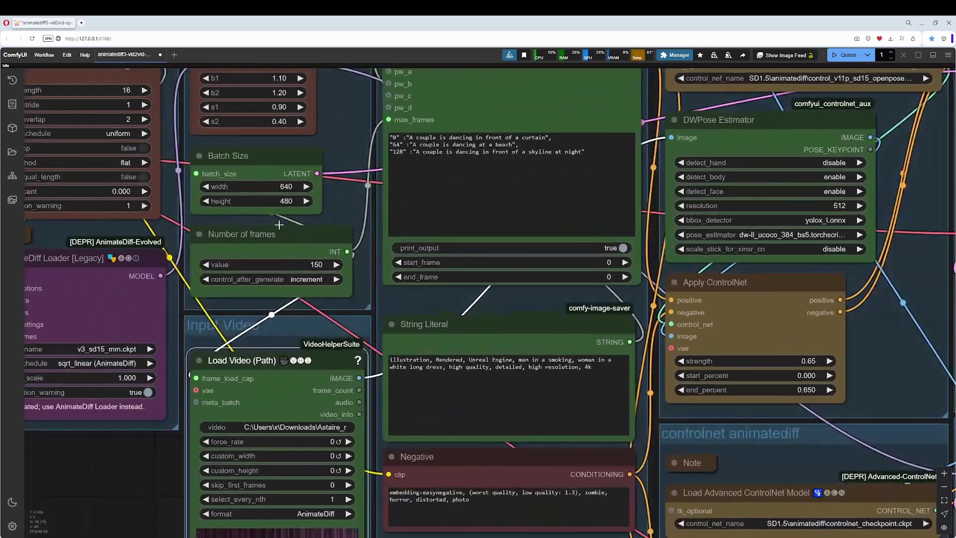
{"action": "left_click", "coordinate": [274, 159]}
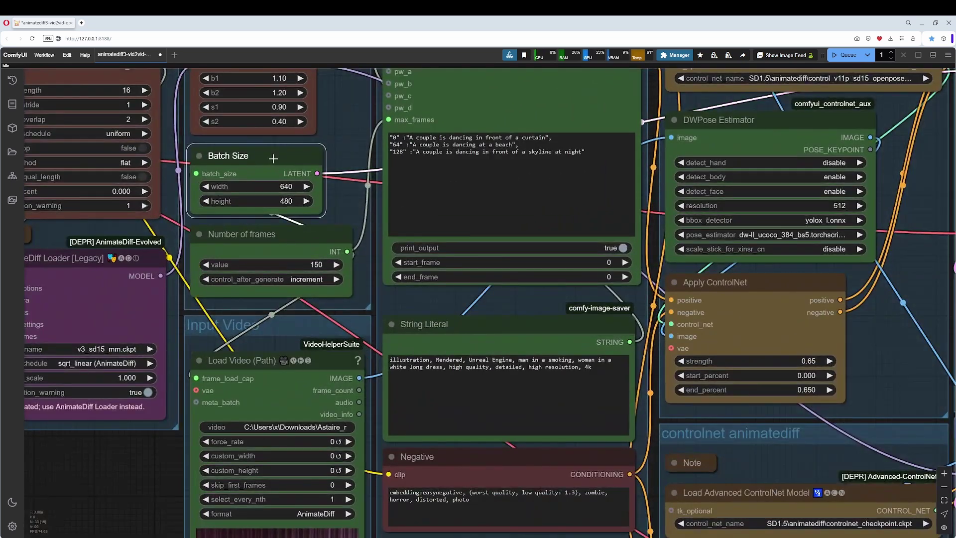
{"action": "left_click", "coordinate": [283, 236]}
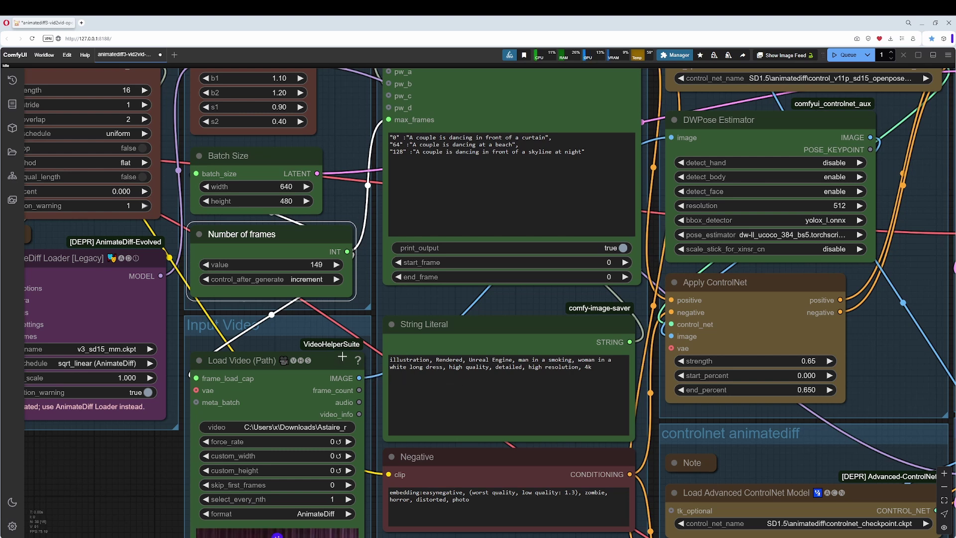
{"action": "scroll", "coordinate": [383, 494], "scroll_direction": "down", "scroll_amount": 5}
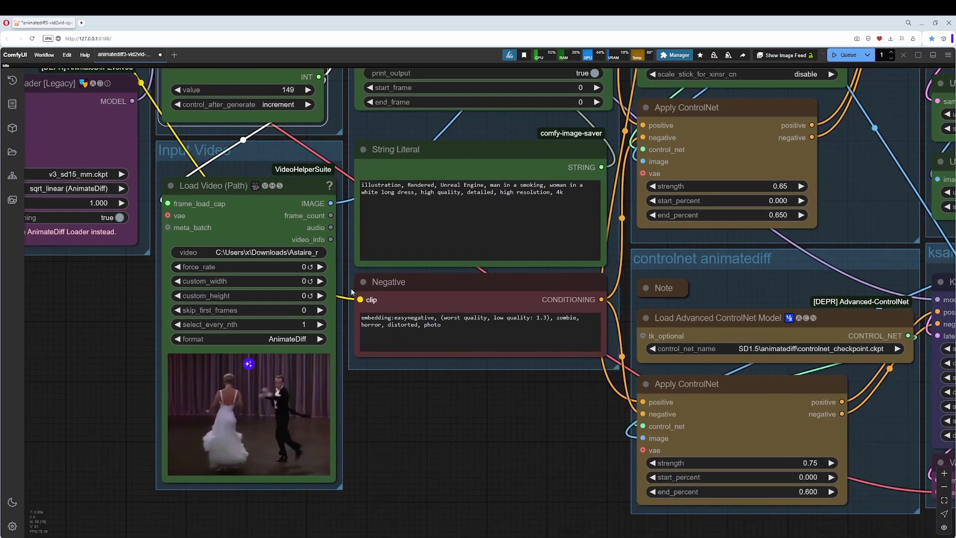
{"action": "scroll", "coordinate": [379, 369], "scroll_direction": "up", "scroll_amount": 4}
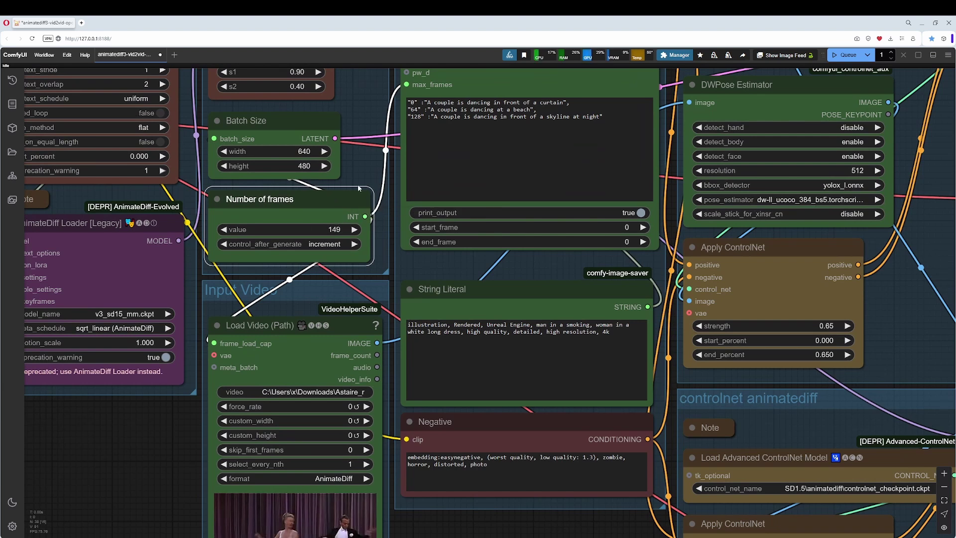
{"action": "scroll", "coordinate": [358, 188], "scroll_direction": "down", "scroll_amount": 5}
{"action": "left_click_drag", "start_coordinate": [658, 253], "coordinate": [382, 330]}
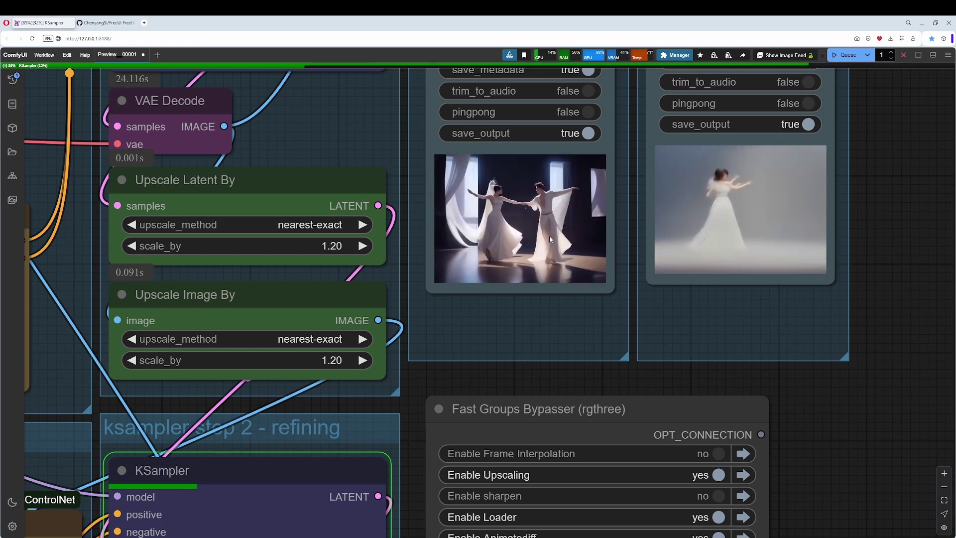
Step: Pan and zoom around the rendering Preview workflow graph
{"action": "scroll", "coordinate": [468, 320], "scroll_direction": "down", "scroll_amount": 1}
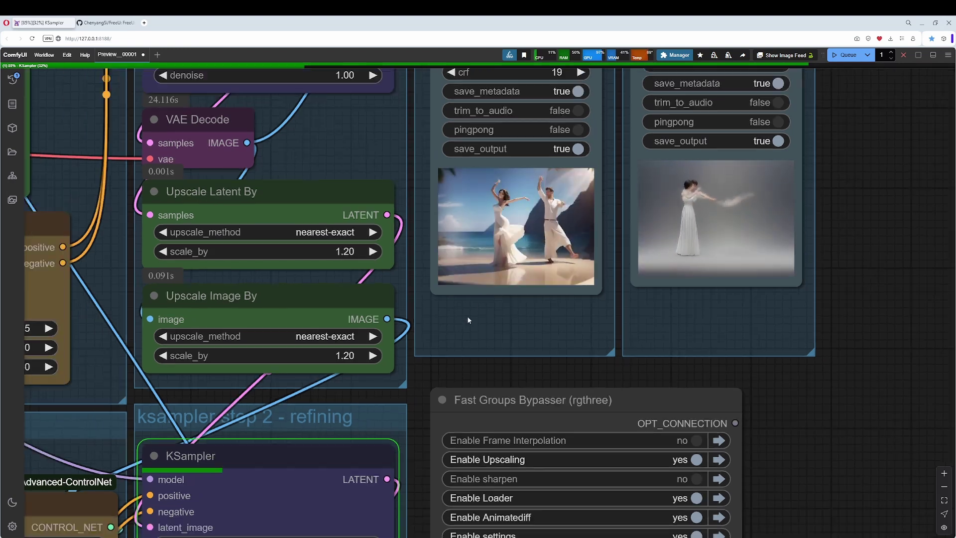
{"action": "scroll", "coordinate": [468, 319], "scroll_direction": "down", "scroll_amount": 7}
{"action": "left_click_drag", "start_coordinate": [467, 319], "coordinate": [650, 253]}
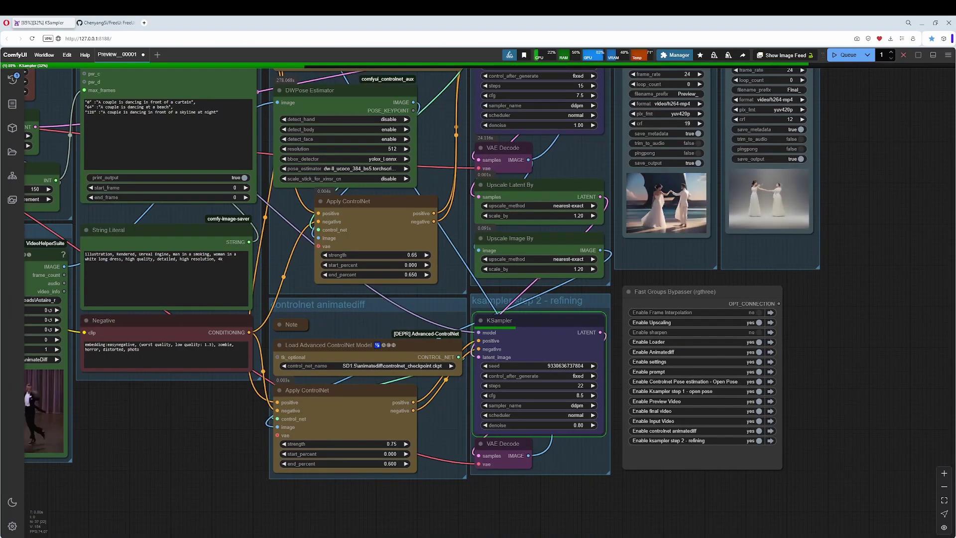
{"action": "left_click_drag", "start_coordinate": [131, 430], "coordinate": [339, 414]}
{"action": "scroll", "coordinate": [236, 429], "scroll_direction": "up", "scroll_amount": 3}
{"action": "scroll", "coordinate": [339, 413], "scroll_direction": "up", "scroll_amount": 5}
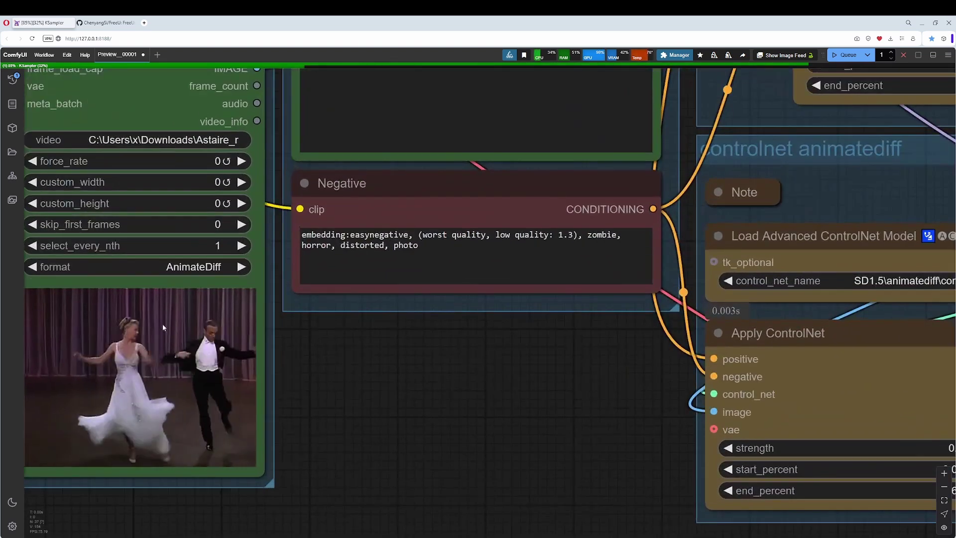
{"action": "scroll", "coordinate": [173, 345], "scroll_direction": "down", "scroll_amount": 3}
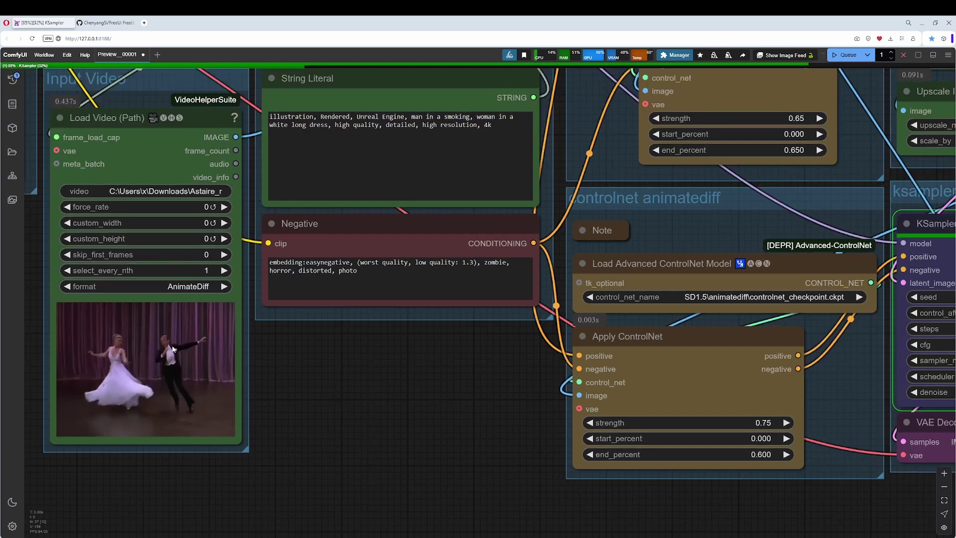
{"action": "scroll", "coordinate": [173, 348], "scroll_direction": "down", "scroll_amount": 4}
Step: Inspect the Fast Groups Bypasser toggles, the two generated video previews and the KSampler nodes, then view the whole workflow
{"action": "left_click_drag", "start_coordinate": [744, 417], "coordinate": [222, 483]}
{"action": "scroll", "coordinate": [435, 304], "scroll_direction": "up", "scroll_amount": 4}
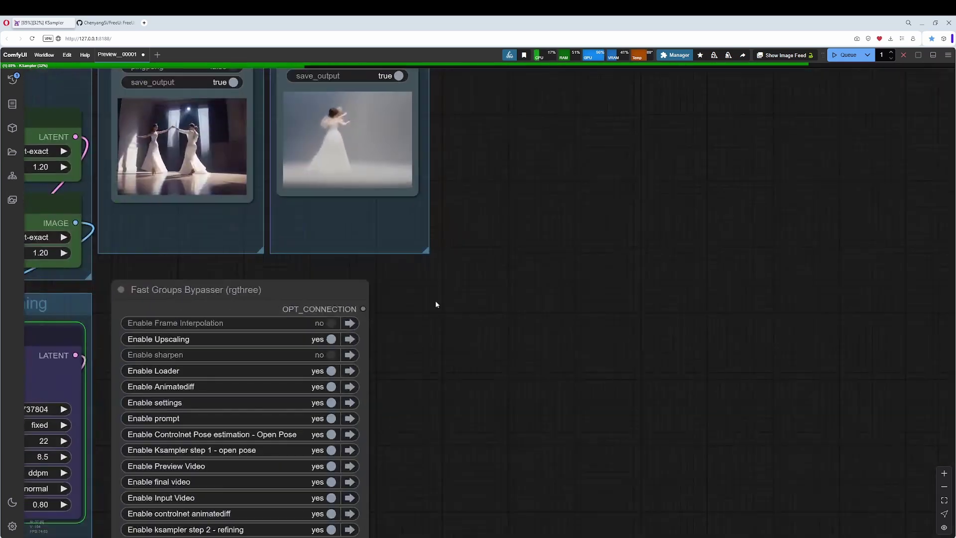
{"action": "left_click_drag", "start_coordinate": [435, 303], "coordinate": [634, 442]}
{"action": "scroll", "coordinate": [637, 359], "scroll_direction": "up", "scroll_amount": 7}
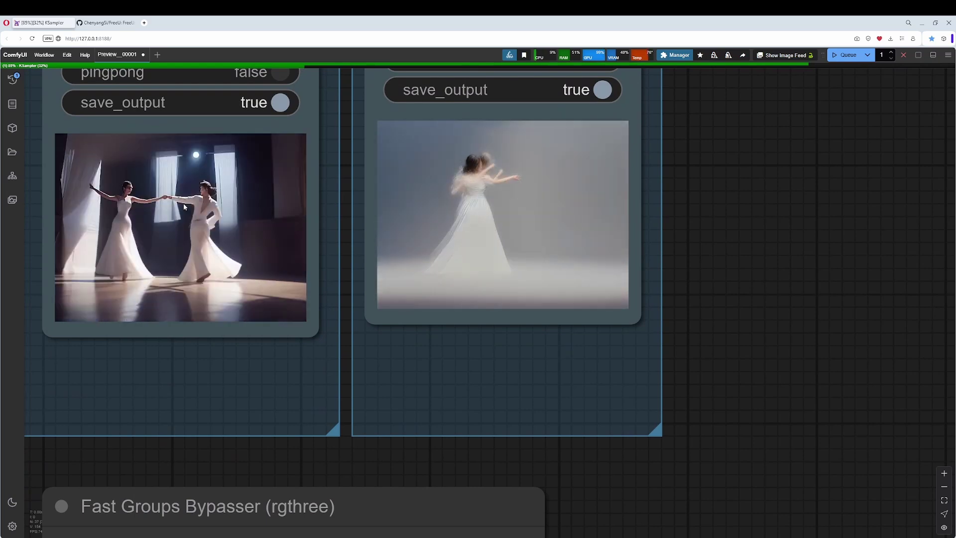
{"action": "scroll", "coordinate": [279, 400], "scroll_direction": "down", "scroll_amount": 3}
{"action": "left_click_drag", "start_coordinate": [272, 399], "coordinate": [714, 379]}
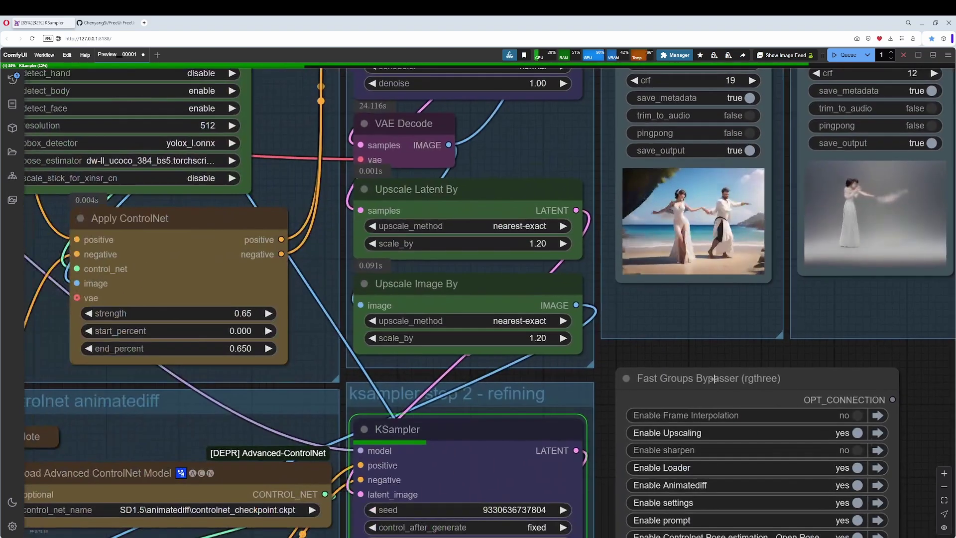
{"action": "scroll", "coordinate": [714, 378], "scroll_direction": "down", "scroll_amount": 3}
{"action": "left_click_drag", "start_coordinate": [741, 436], "coordinate": [832, 304]}
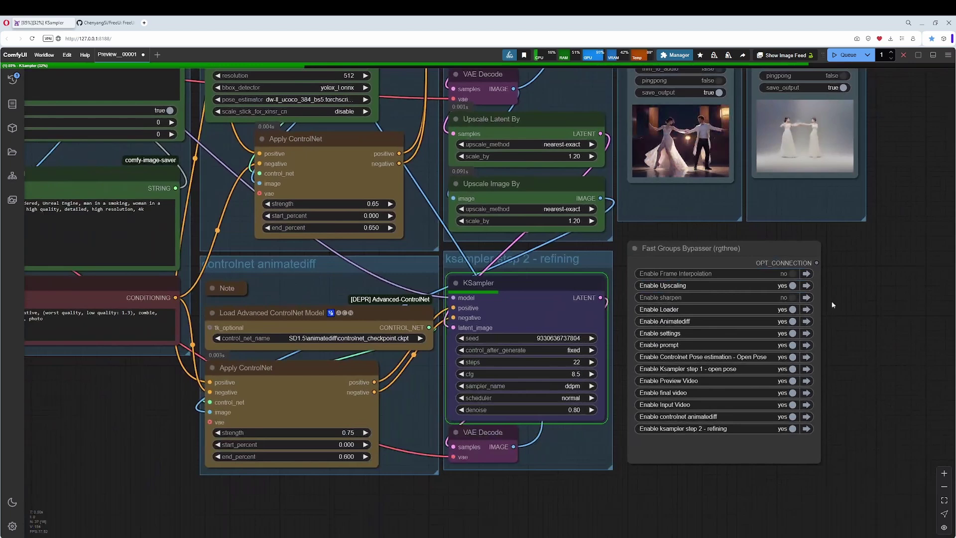
{"action": "scroll", "coordinate": [831, 305], "scroll_direction": "down", "scroll_amount": 4}
{"action": "left_click_drag", "start_coordinate": [219, 416], "coordinate": [448, 442]}
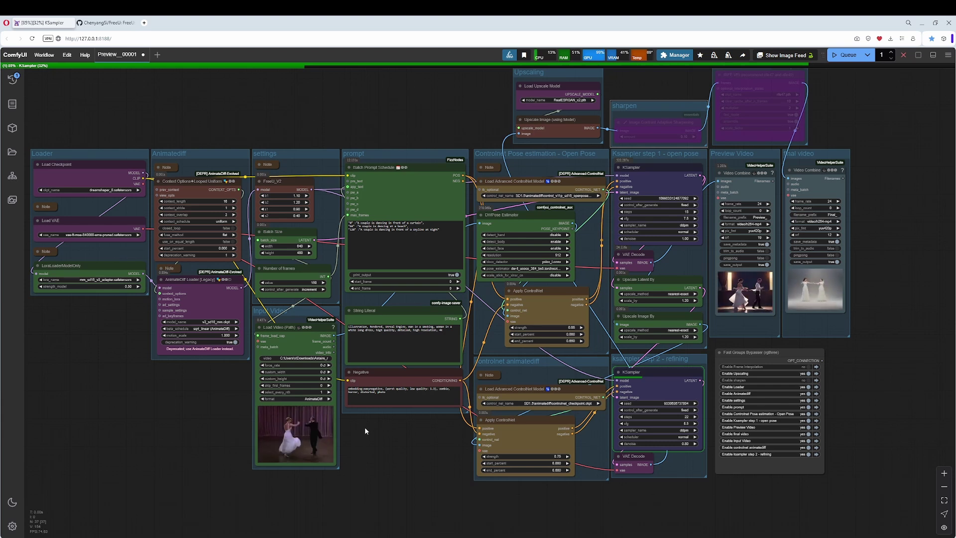
{"action": "scroll", "coordinate": [701, 392], "scroll_direction": "right", "scroll_amount": 5}
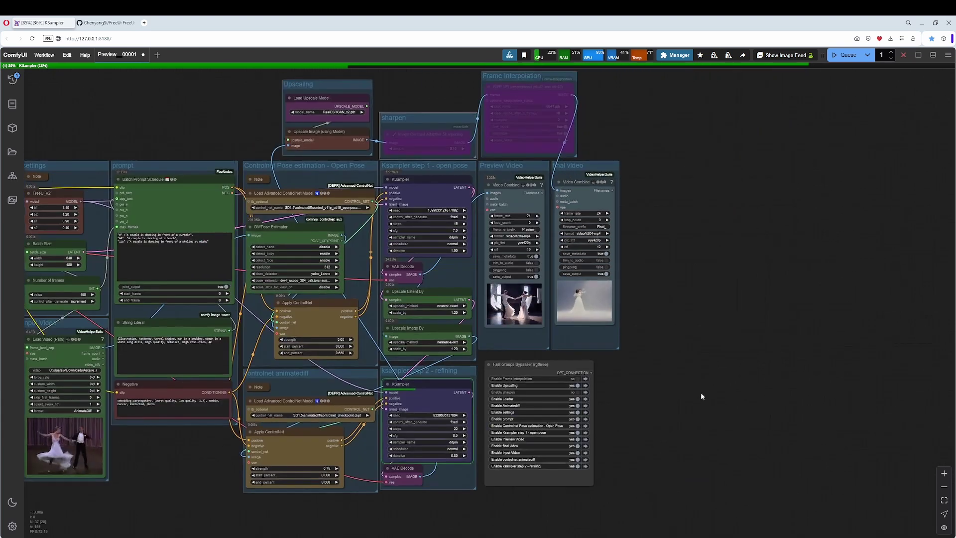
{"action": "scroll", "coordinate": [474, 294], "scroll_direction": "up", "scroll_amount": 10}
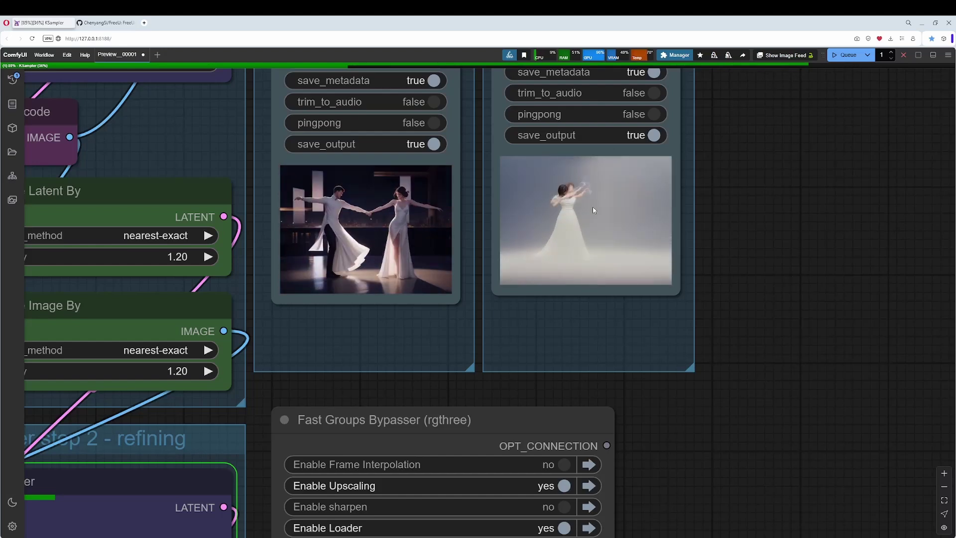
{"action": "scroll", "coordinate": [592, 207], "scroll_direction": "down", "scroll_amount": 8}
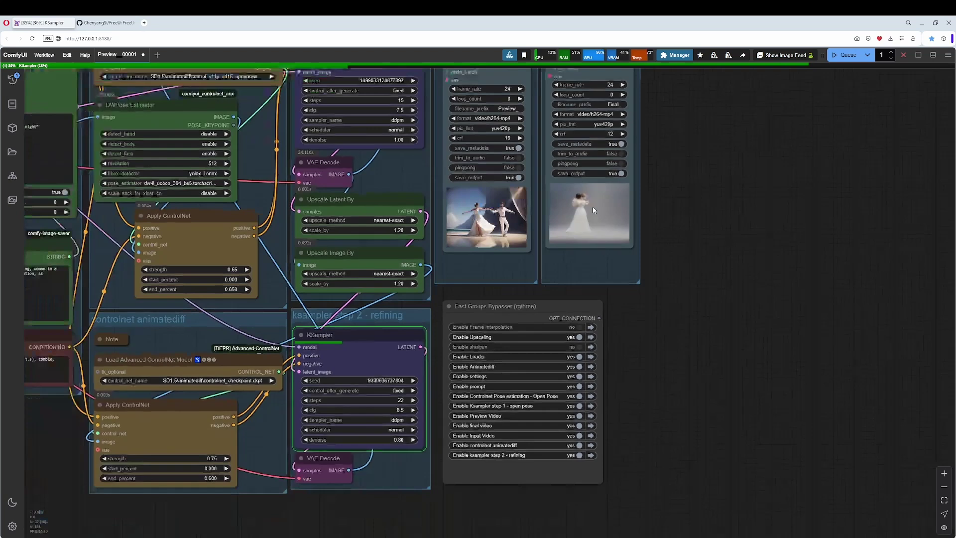
{"action": "scroll", "coordinate": [593, 207], "scroll_direction": "down", "scroll_amount": 2}
{"action": "left_click_drag", "start_coordinate": [638, 281], "coordinate": [852, 392]}
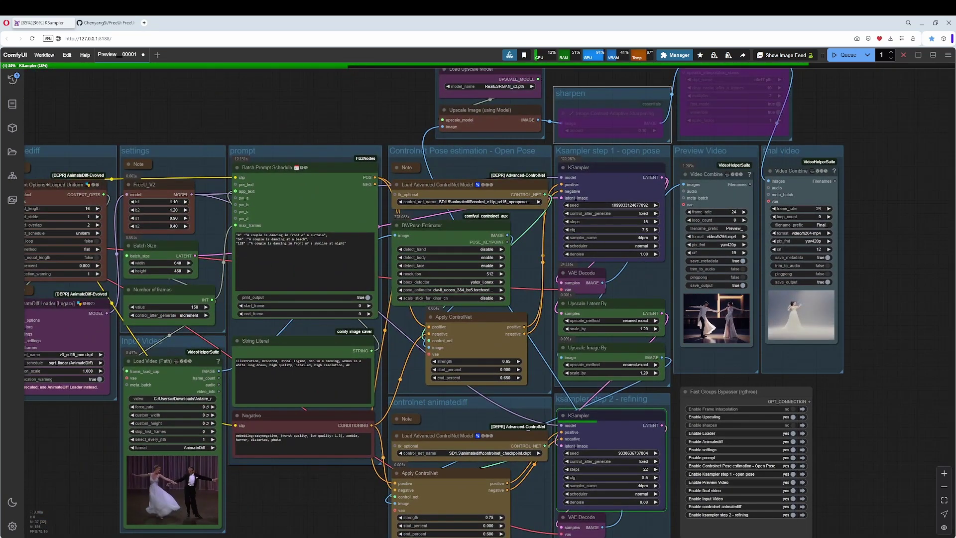
{"action": "left_click_drag", "start_coordinate": [298, 478], "coordinate": [521, 473]}
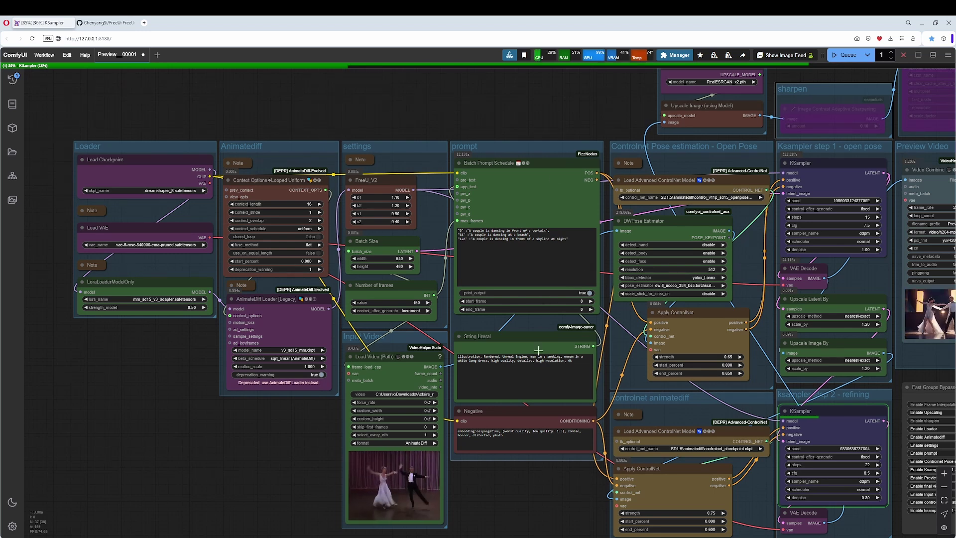
{"action": "left_click_drag", "start_coordinate": [552, 501], "coordinate": [297, 449]}
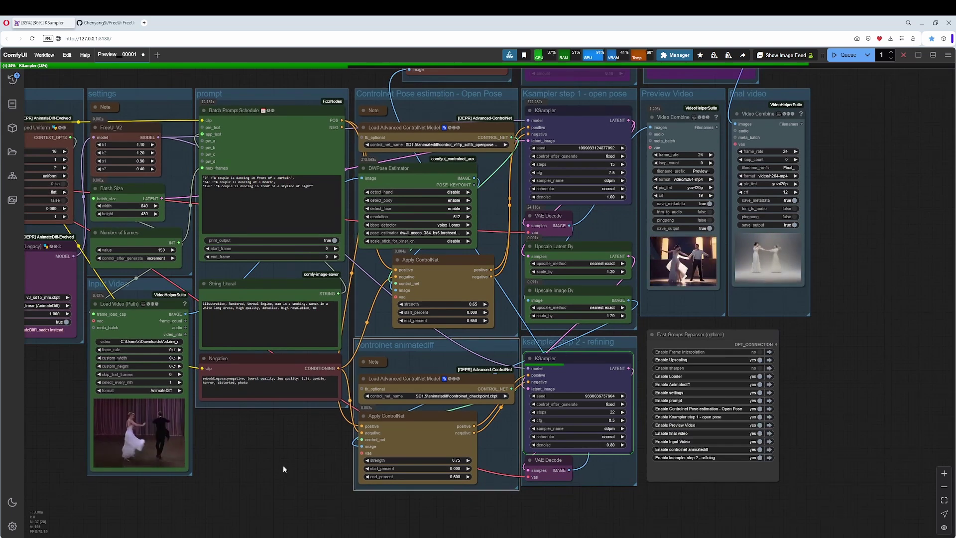
{"action": "scroll", "coordinate": [282, 465], "scroll_direction": "down", "scroll_amount": 2}
{"action": "left_click_drag", "start_coordinate": [260, 466], "coordinate": [496, 487]}
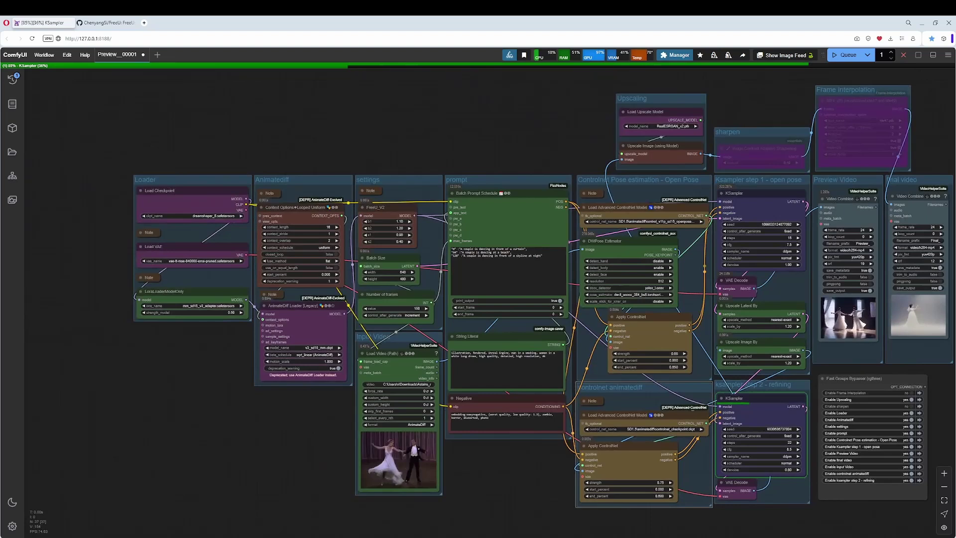
{"action": "left_click_drag", "start_coordinate": [199, 464], "coordinate": [256, 446]}
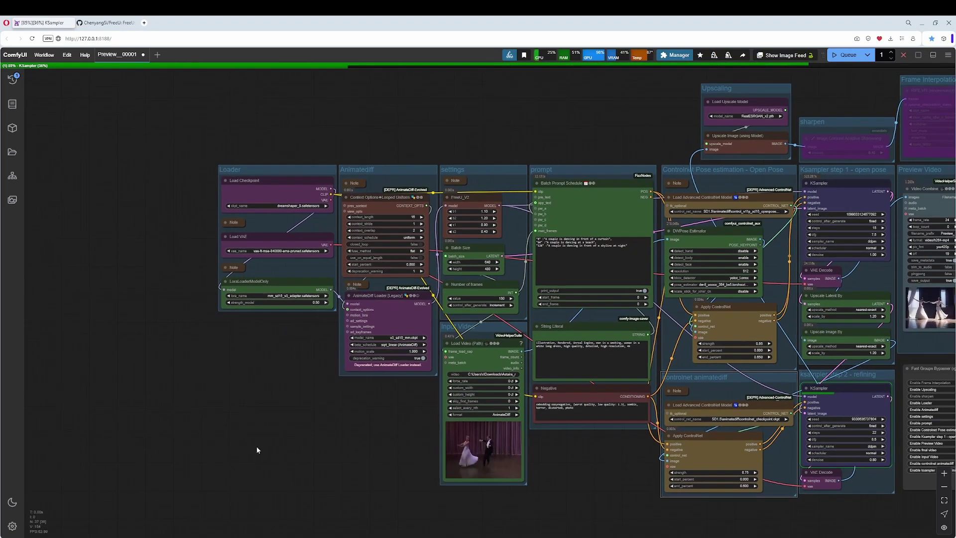
{"action": "scroll", "coordinate": [256, 446], "scroll_direction": "up", "scroll_amount": 4}
{"action": "scroll", "coordinate": [266, 366], "scroll_direction": "up", "scroll_amount": 1}
{"action": "left_click_drag", "start_coordinate": [267, 342], "coordinate": [229, 374]}
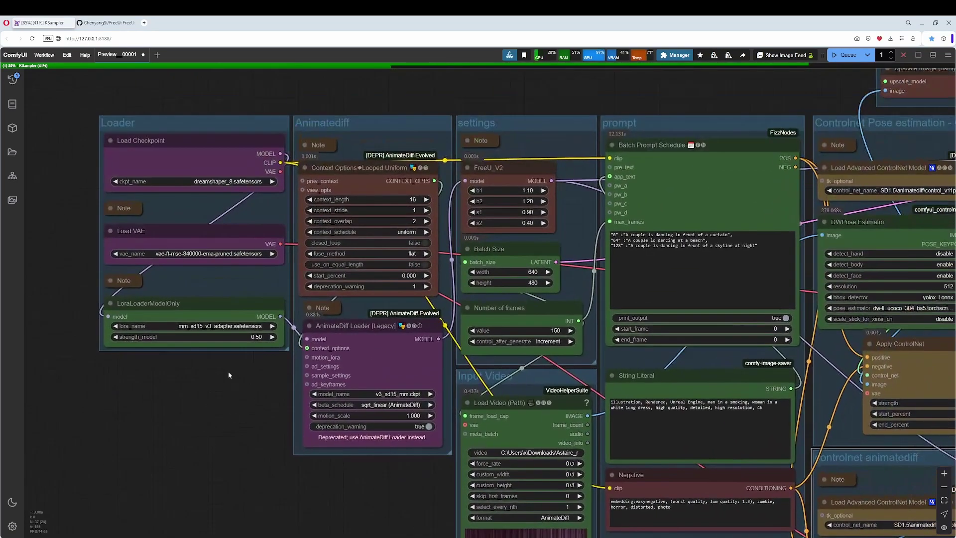
{"action": "left_click", "coordinate": [225, 317]}
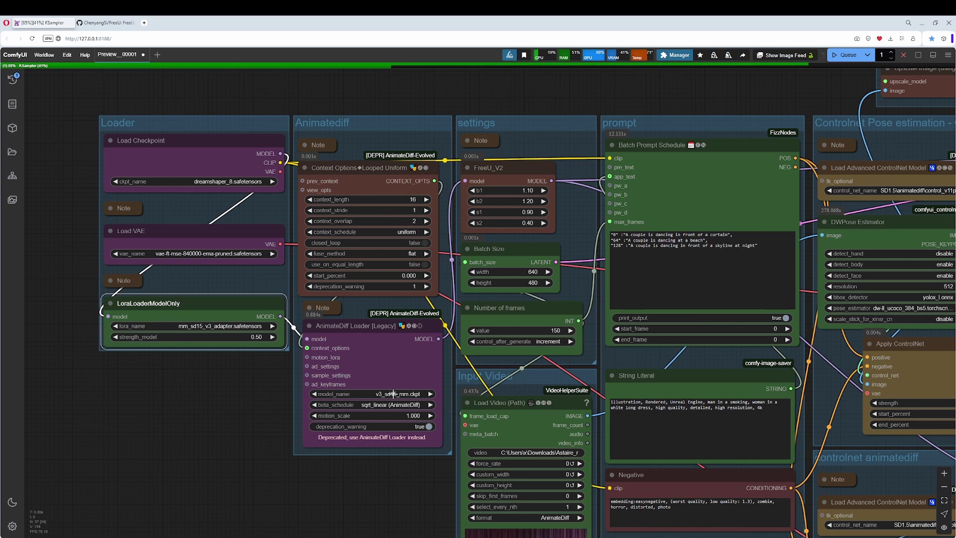
{"action": "right_click", "coordinate": [205, 299]}
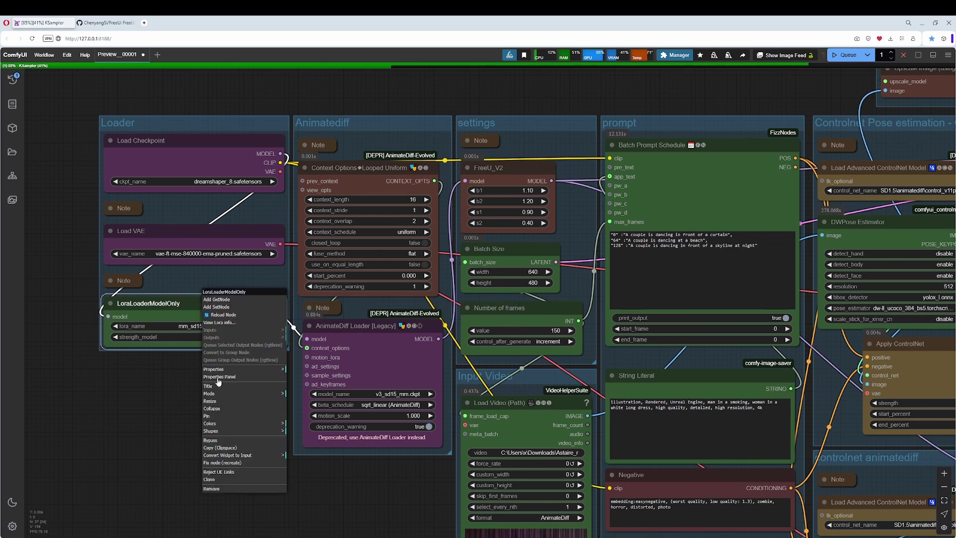
{"action": "left_click", "coordinate": [228, 440]}
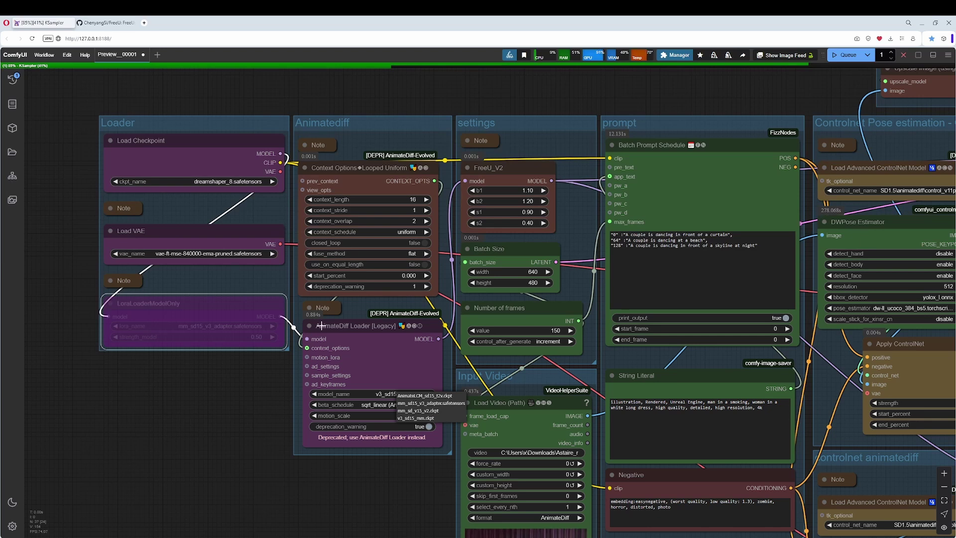
{"action": "right_click", "coordinate": [224, 299]}
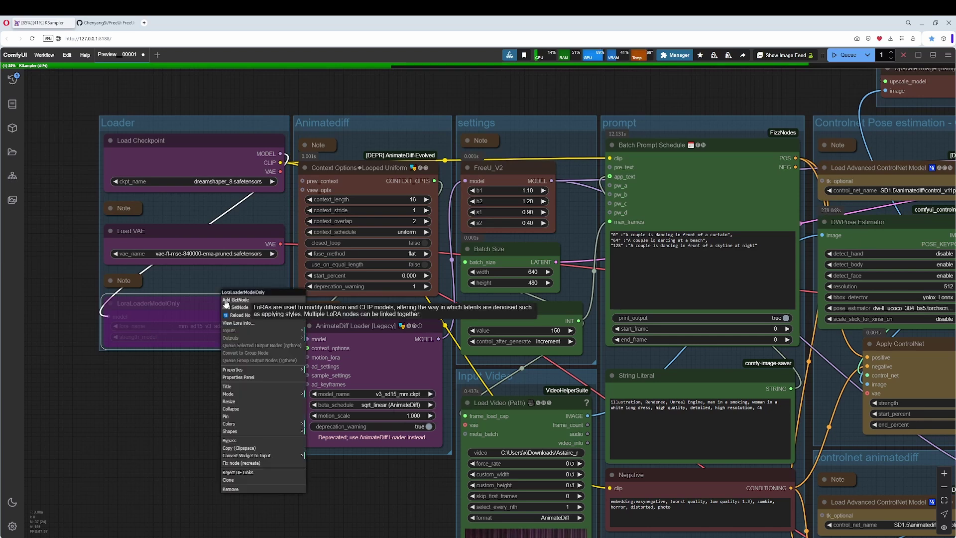
{"action": "left_click", "coordinate": [242, 441]}
{"action": "left_click_drag", "start_coordinate": [214, 424], "coordinate": [122, 420]}
{"action": "scroll", "coordinate": [224, 264], "scroll_direction": "down", "scroll_amount": 2}
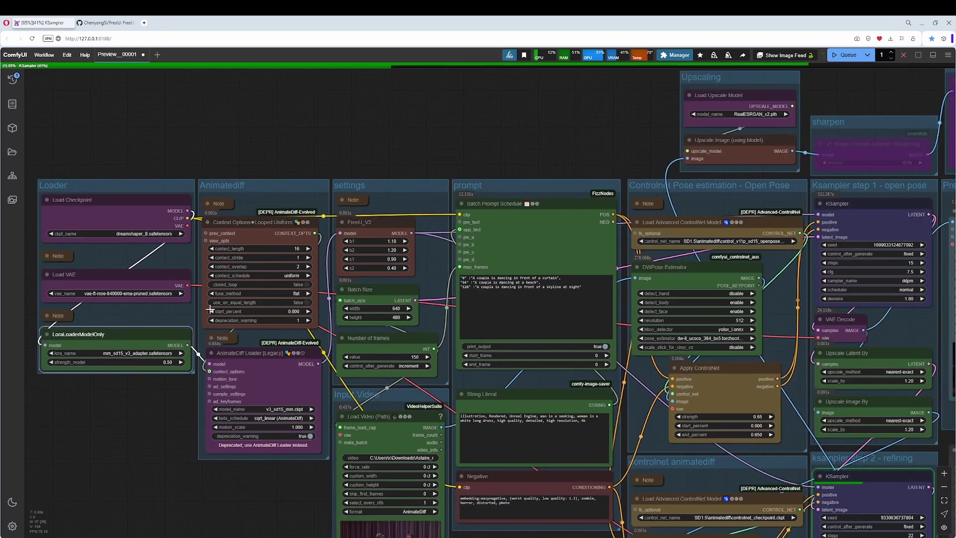
{"action": "left_click", "coordinate": [99, 184]}
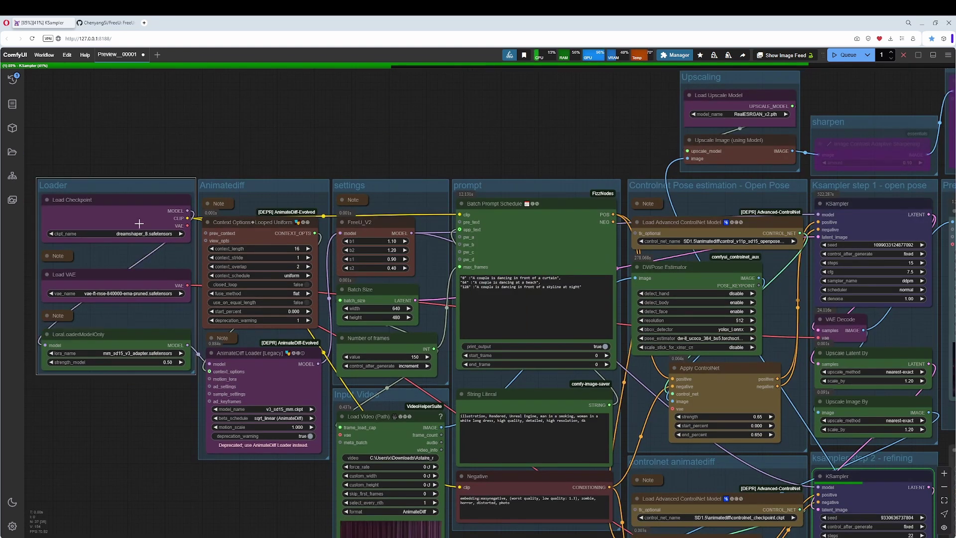
{"action": "left_click_drag", "start_coordinate": [158, 155], "coordinate": [199, 164]}
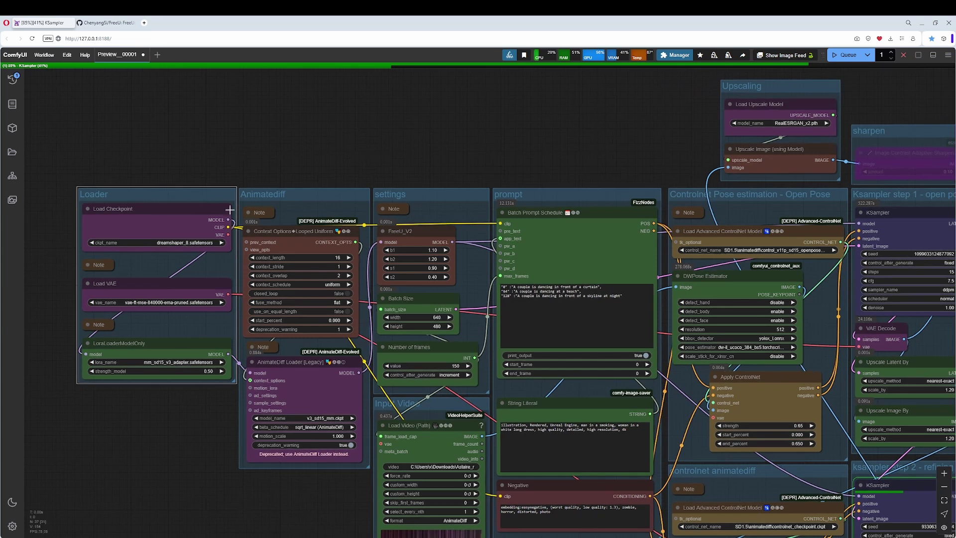
{"action": "left_click", "coordinate": [134, 225]}
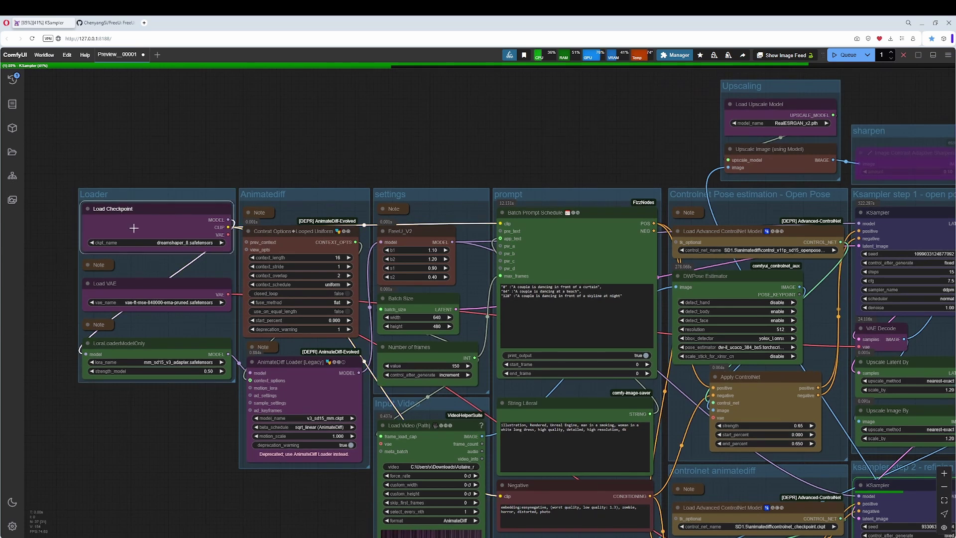
{"action": "left_click", "coordinate": [144, 287]}
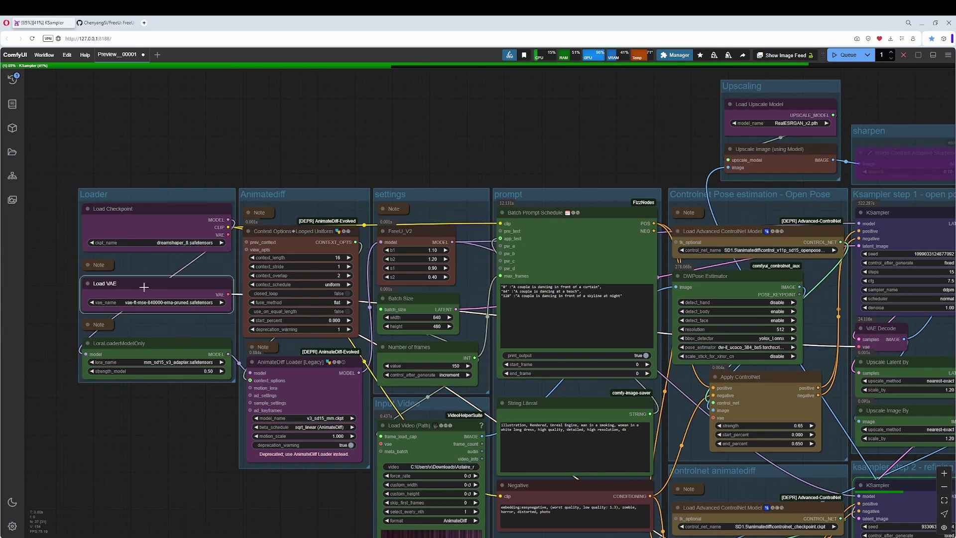
{"action": "left_click", "coordinate": [87, 264]}
{"action": "left_click", "coordinate": [108, 265]}
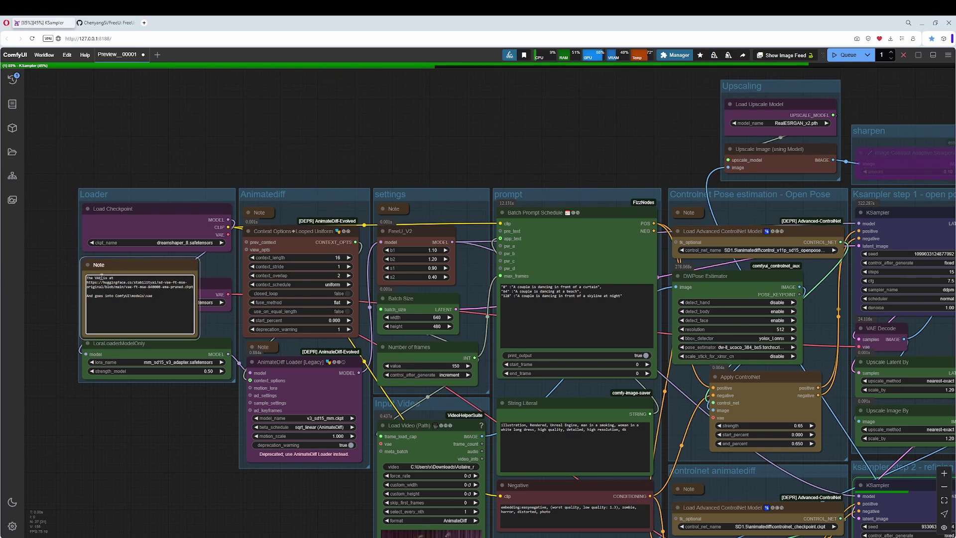
{"action": "left_click", "coordinate": [88, 264]}
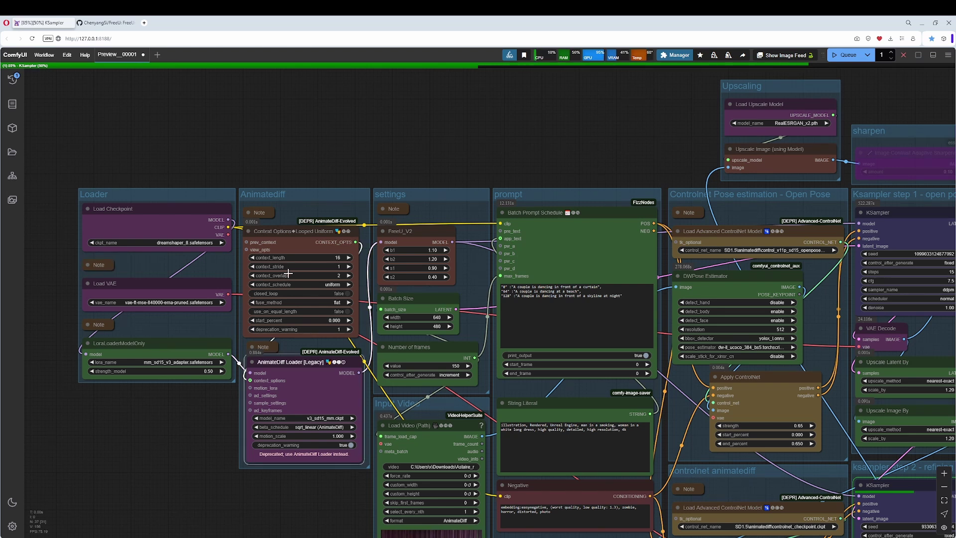
{"action": "left_click", "coordinate": [302, 232]}
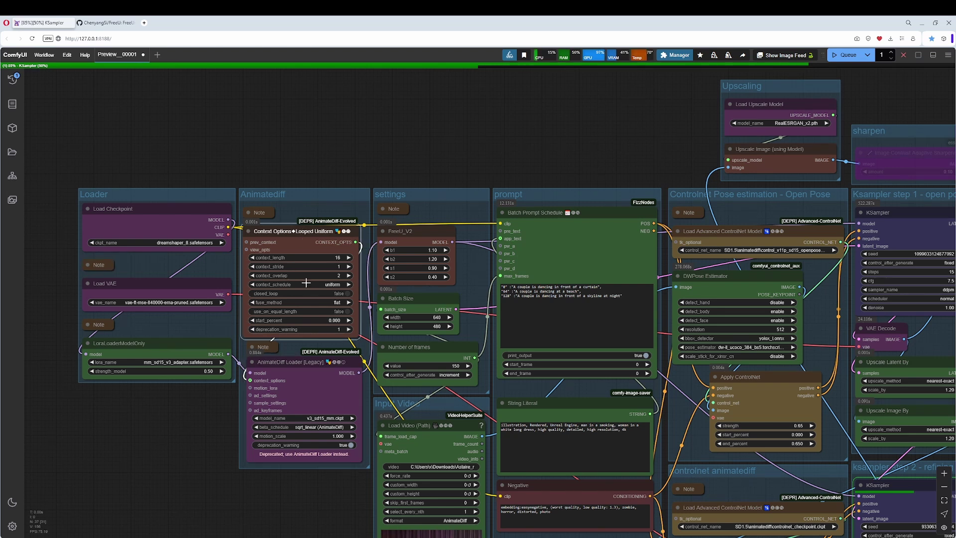
{"action": "left_click", "coordinate": [301, 364]}
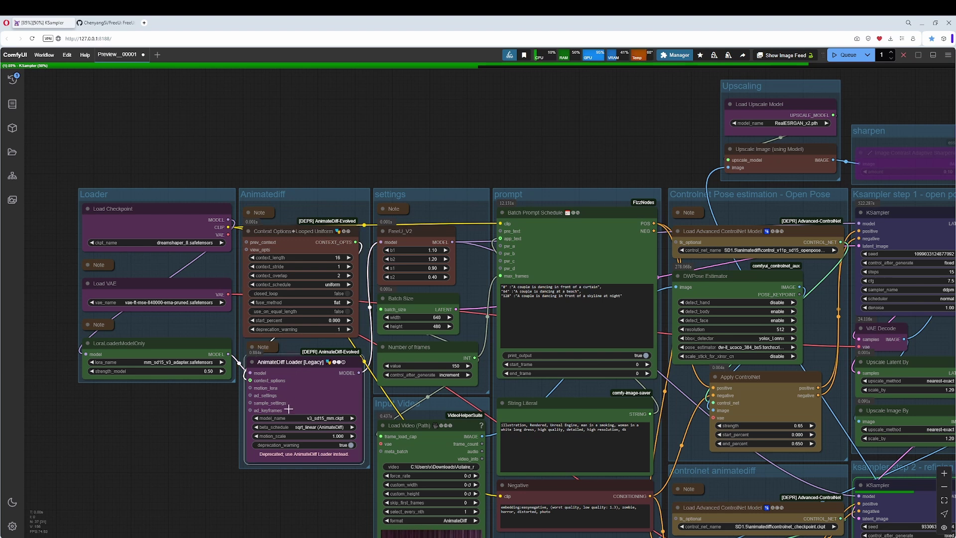
{"action": "left_click", "coordinate": [181, 350]}
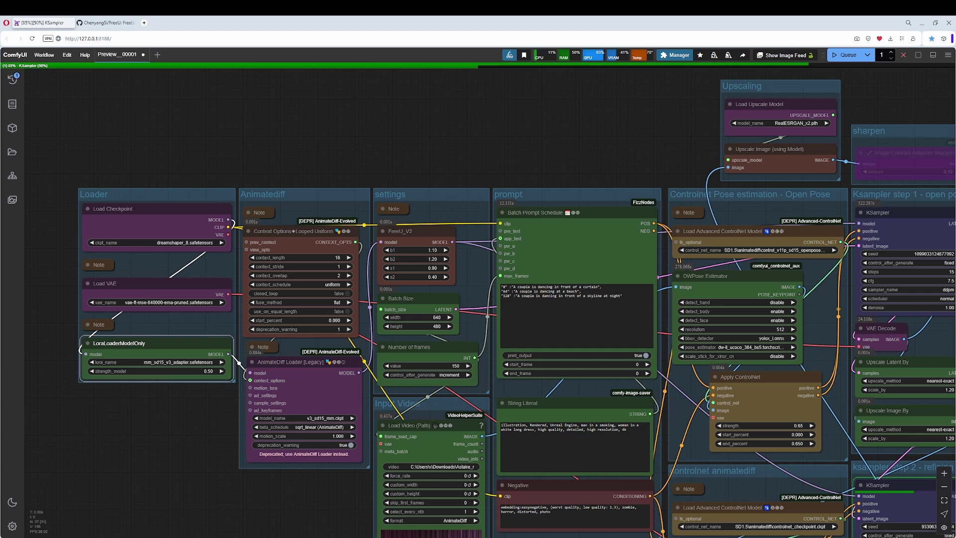
{"action": "scroll", "coordinate": [354, 184], "scroll_direction": "right", "scroll_amount": 3}
{"action": "scroll", "coordinate": [355, 184], "scroll_direction": "down", "scroll_amount": 2}
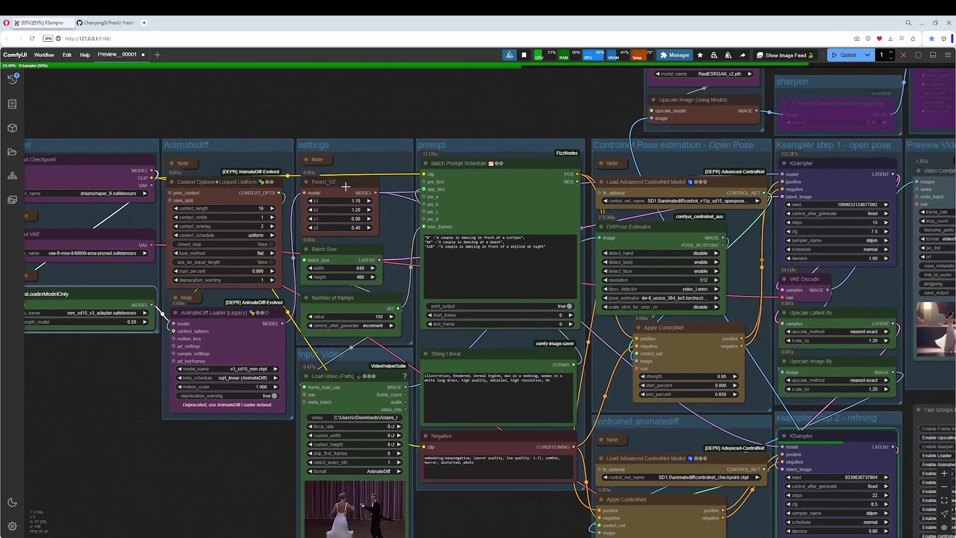
{"action": "left_click", "coordinate": [345, 186]}
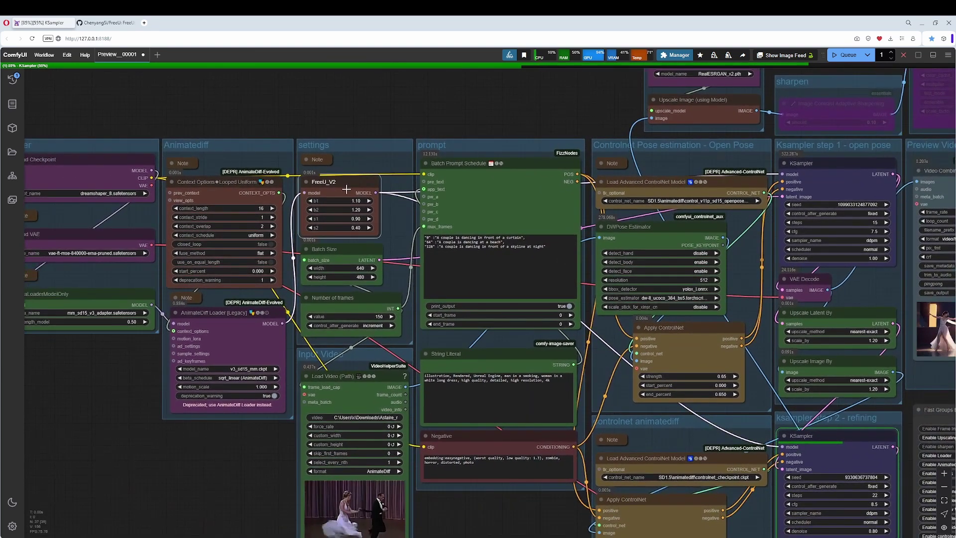
{"action": "left_click_drag", "start_coordinate": [391, 115], "coordinate": [417, 183]}
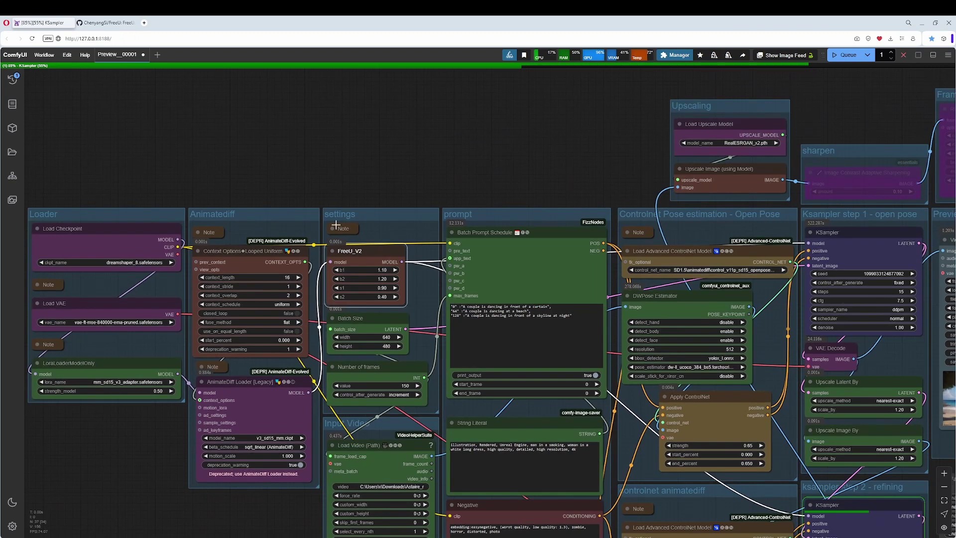
{"action": "left_click", "coordinate": [105, 24]}
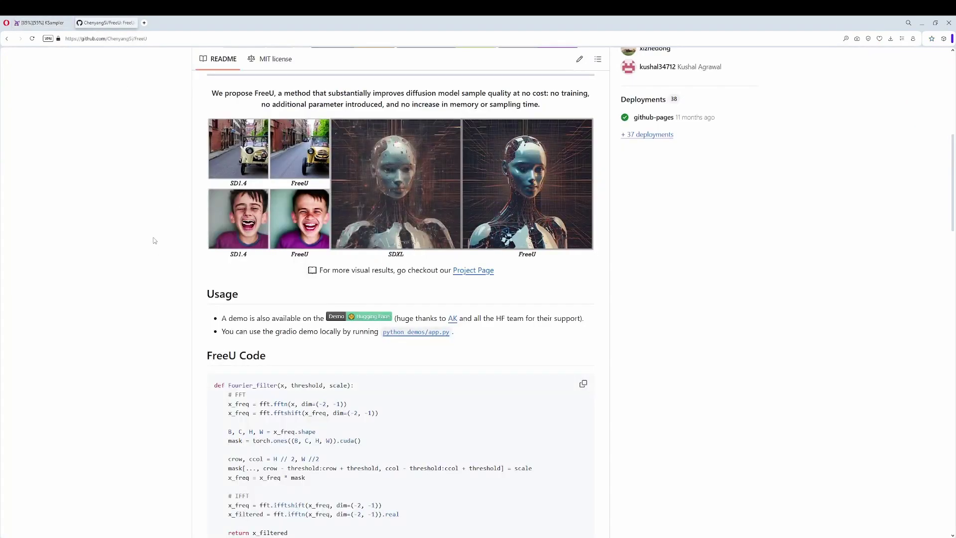
{"action": "scroll", "coordinate": [155, 240], "scroll_direction": "up", "scroll_amount": 1}
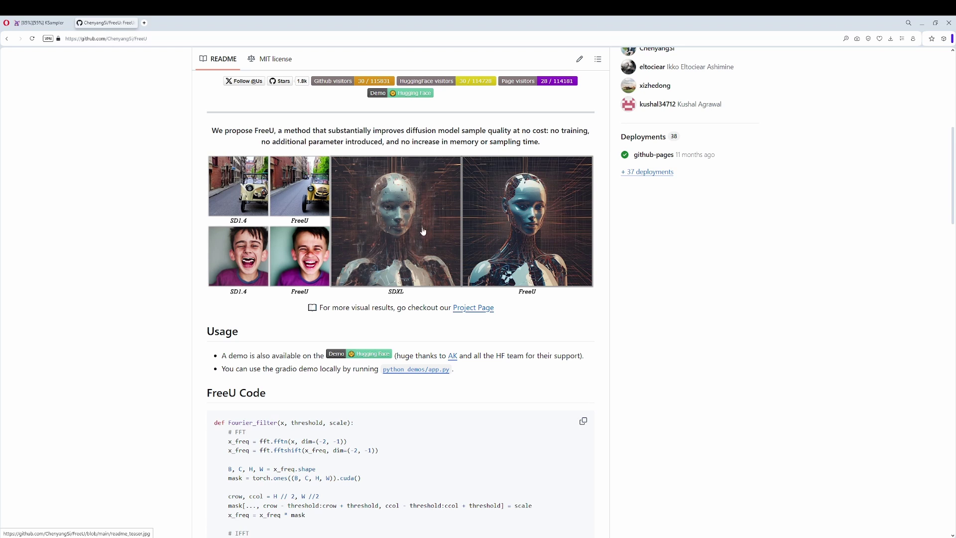
Step: Back in the workflow, decrease the Number of frames value from 150 to 149
{"action": "left_click", "coordinate": [48, 24]}
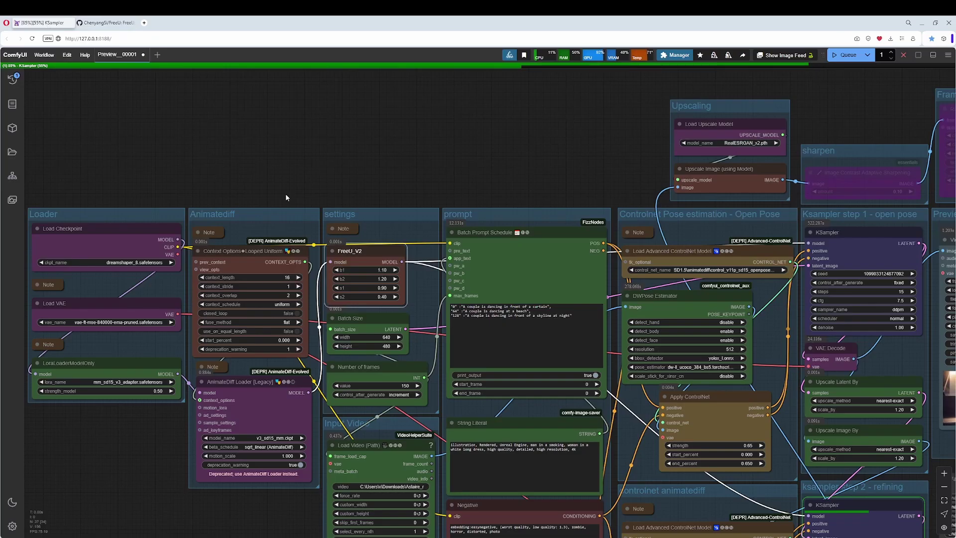
{"action": "scroll", "coordinate": [391, 178], "scroll_direction": "down", "scroll_amount": 2}
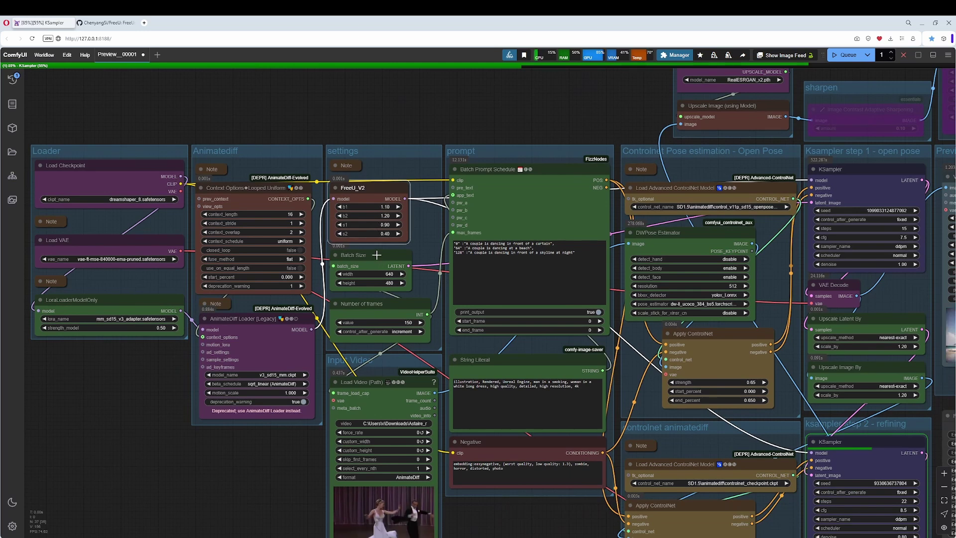
{"action": "scroll", "coordinate": [444, 480], "scroll_direction": "down", "scroll_amount": 2}
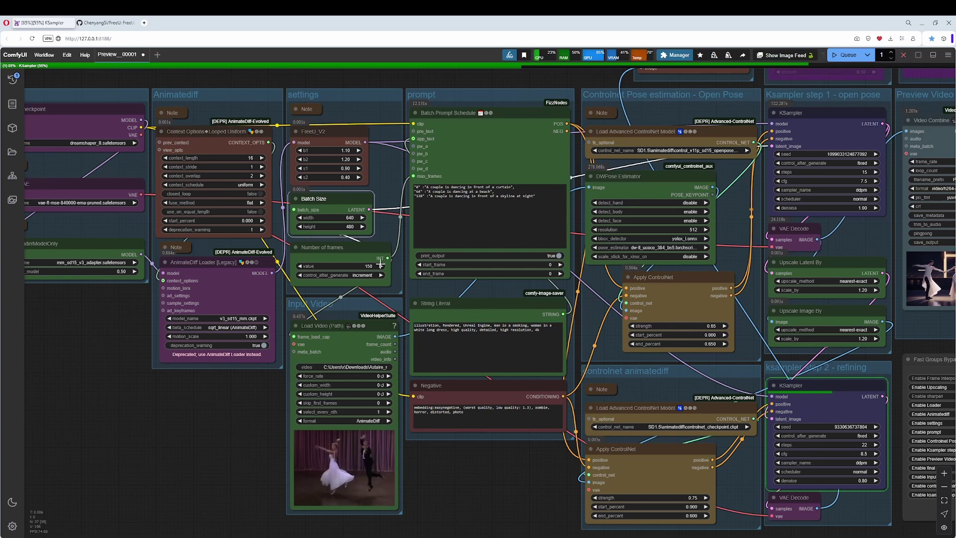
{"action": "left_click", "coordinate": [354, 249]}
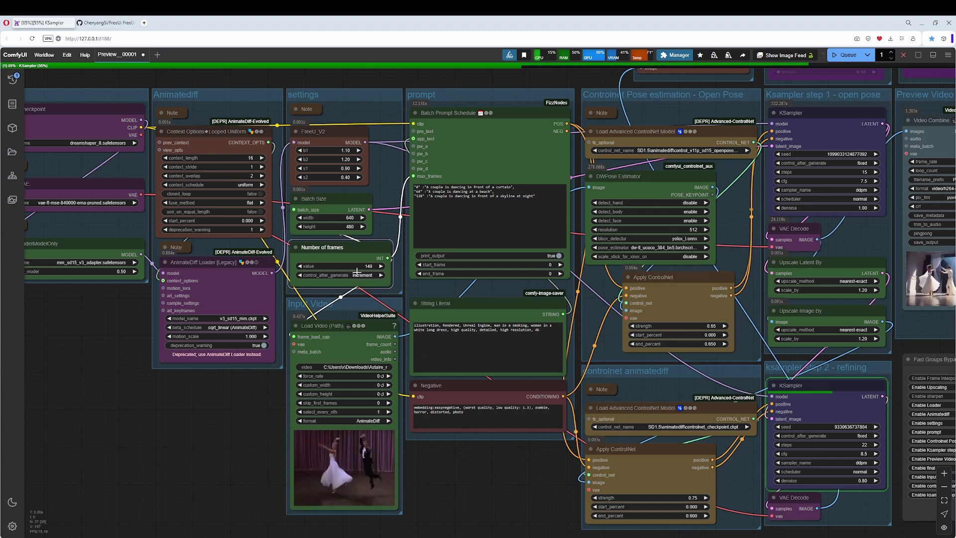
{"action": "mouse_move", "coordinate": [483, 468]}
{"action": "left_mouse_down"}
{"action": "mouse_move", "coordinate": [466, 486]}
{"action": "mouse_move", "coordinate": [476, 470]}
{"action": "left_mouse_up"}
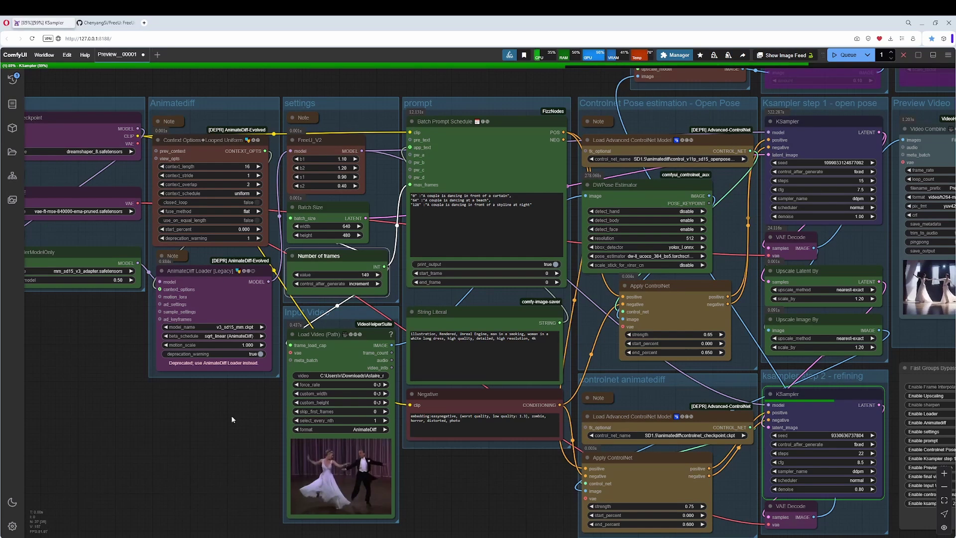
{"action": "left_click", "coordinate": [338, 310]}
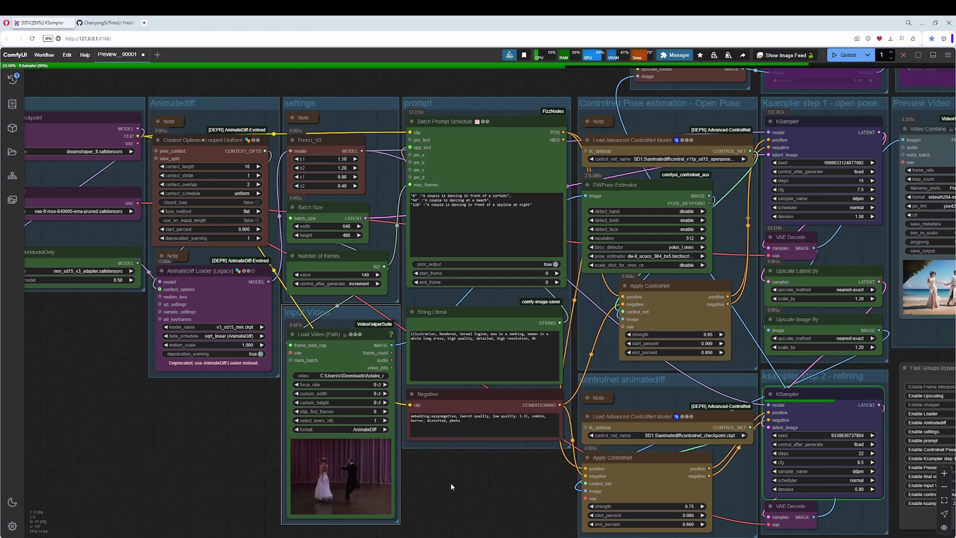
{"action": "scroll", "coordinate": [450, 483], "scroll_direction": "down", "scroll_amount": 2}
{"action": "left_click_drag", "start_coordinate": [447, 499], "coordinate": [502, 483]}
{"action": "left_click_drag", "start_coordinate": [419, 331], "coordinate": [349, 345]}
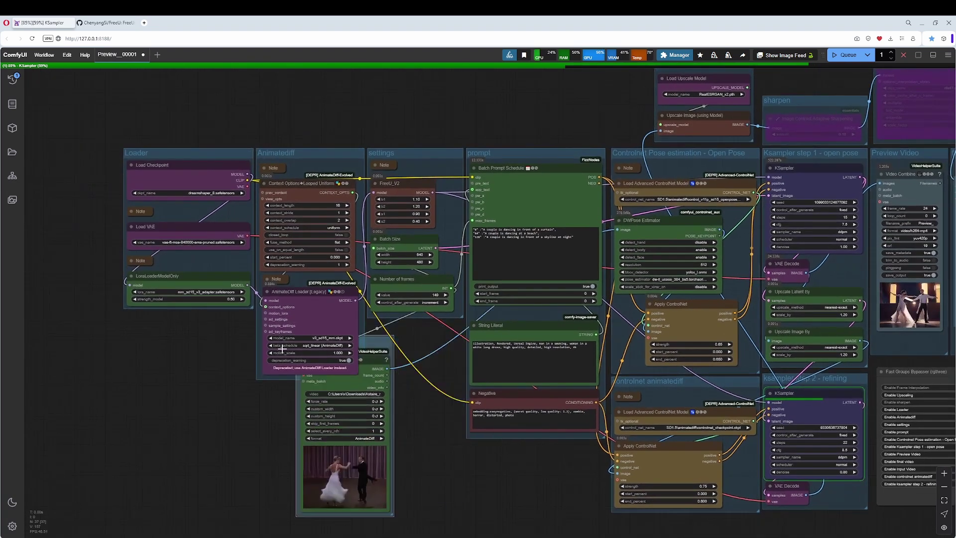
{"action": "left_click_drag", "start_coordinate": [282, 348], "coordinate": [408, 327]}
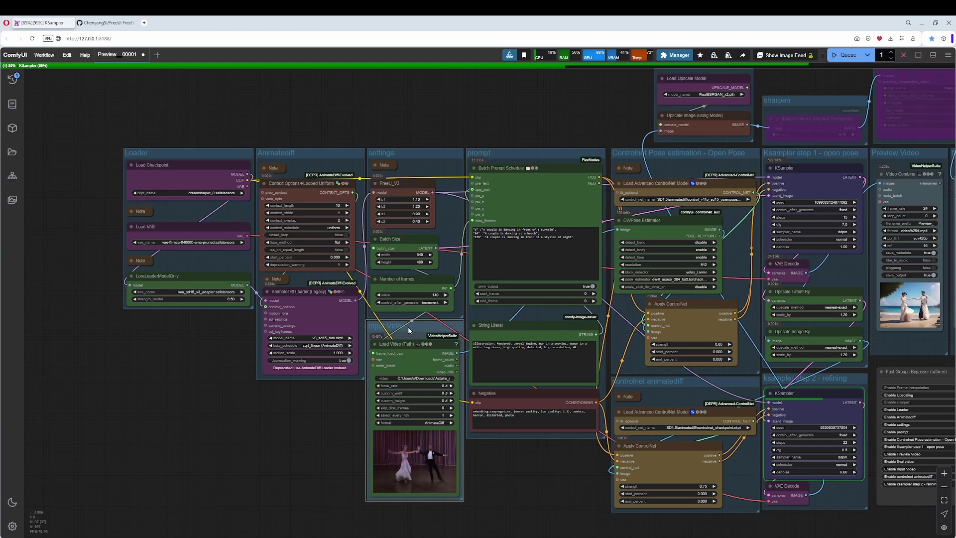
{"action": "scroll", "coordinate": [467, 418], "scroll_direction": "up", "scroll_amount": 3}
{"action": "left_click_drag", "start_coordinate": [467, 417], "coordinate": [333, 385]}
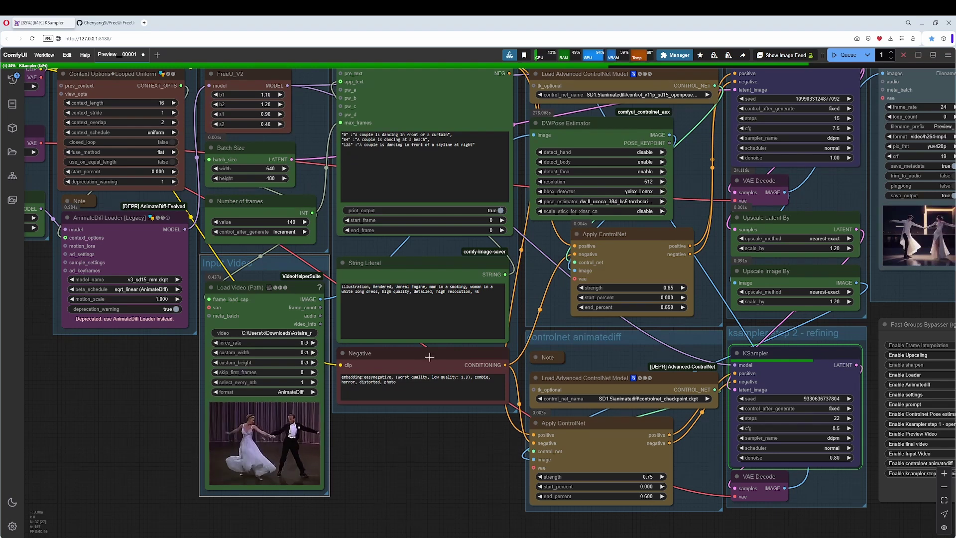
{"action": "left_click_drag", "start_coordinate": [441, 432], "coordinate": [335, 503]}
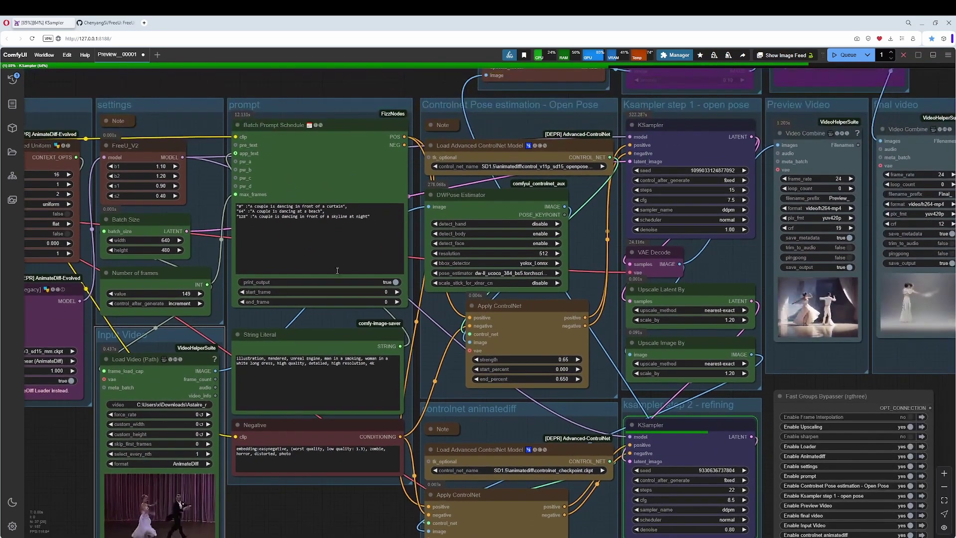
{"action": "left_click", "coordinate": [250, 211]}
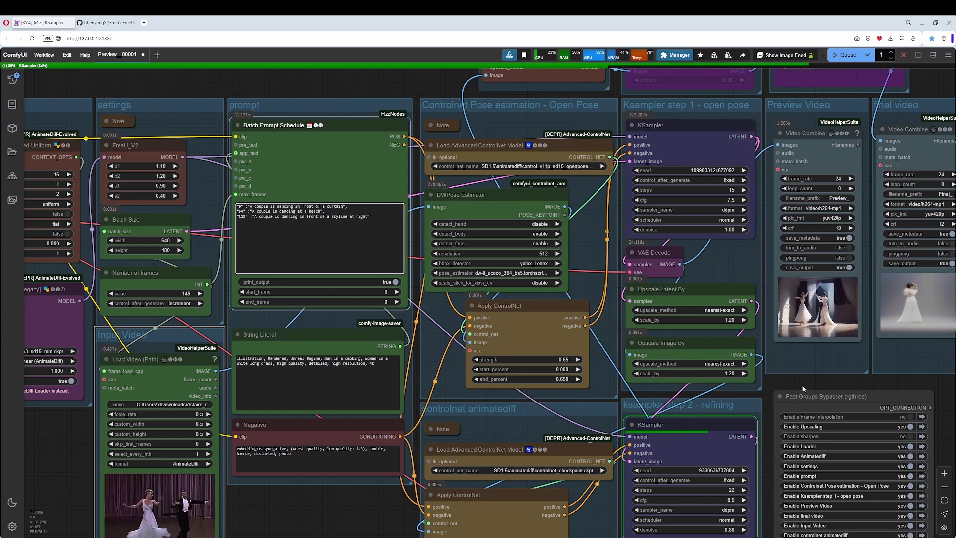
{"action": "left_click_drag", "start_coordinate": [738, 388], "coordinate": [478, 352]}
{"action": "scroll", "coordinate": [479, 353], "scroll_direction": "up", "scroll_amount": 10}
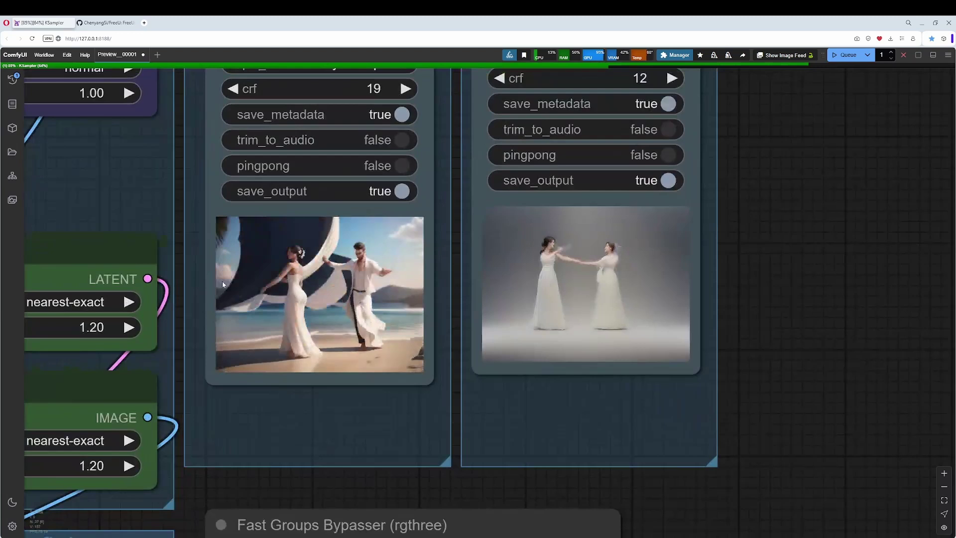
{"action": "scroll", "coordinate": [334, 289], "scroll_direction": "down", "scroll_amount": 10}
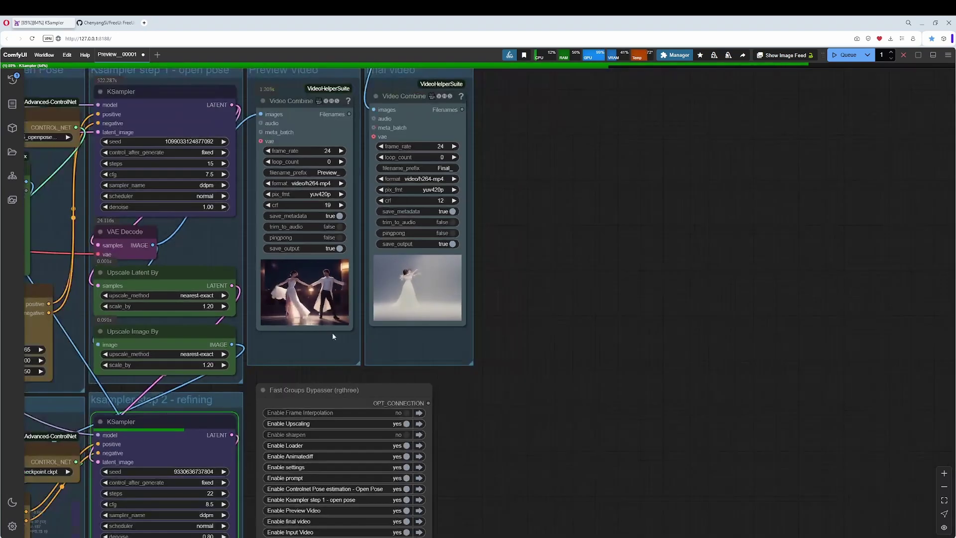
{"action": "left_click_drag", "start_coordinate": [355, 377], "coordinate": [853, 395]}
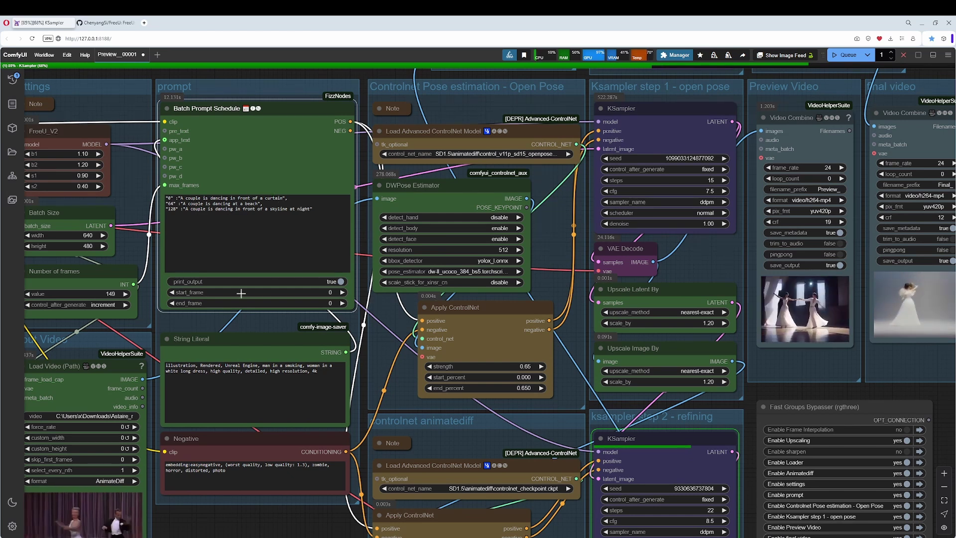
{"action": "left_click", "coordinate": [238, 342]}
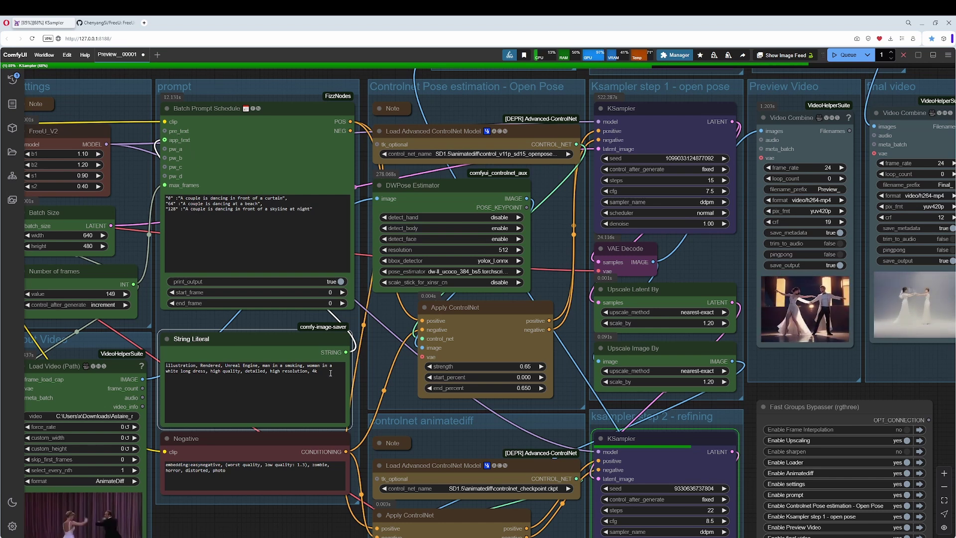
{"action": "key", "text": "ctrl+a"}
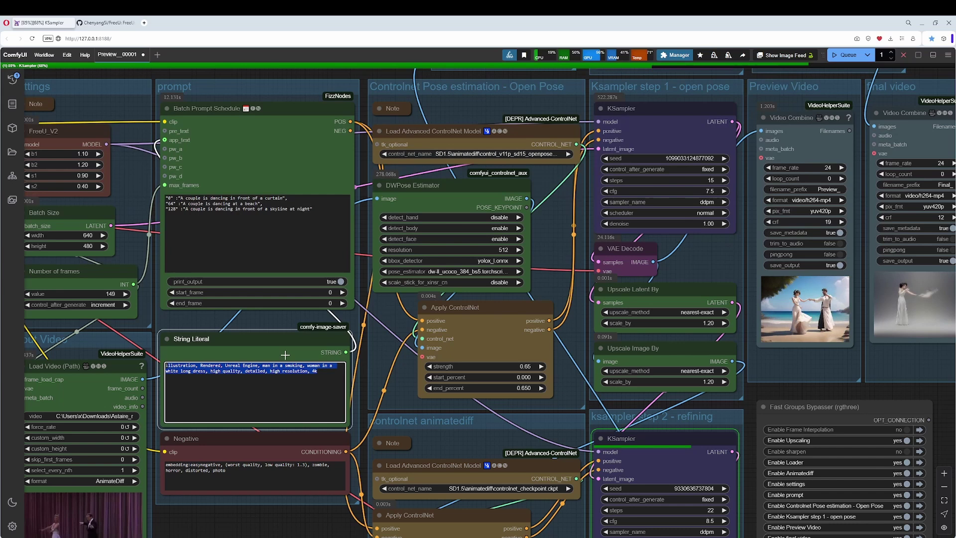
{"action": "left_click", "coordinate": [183, 200]}
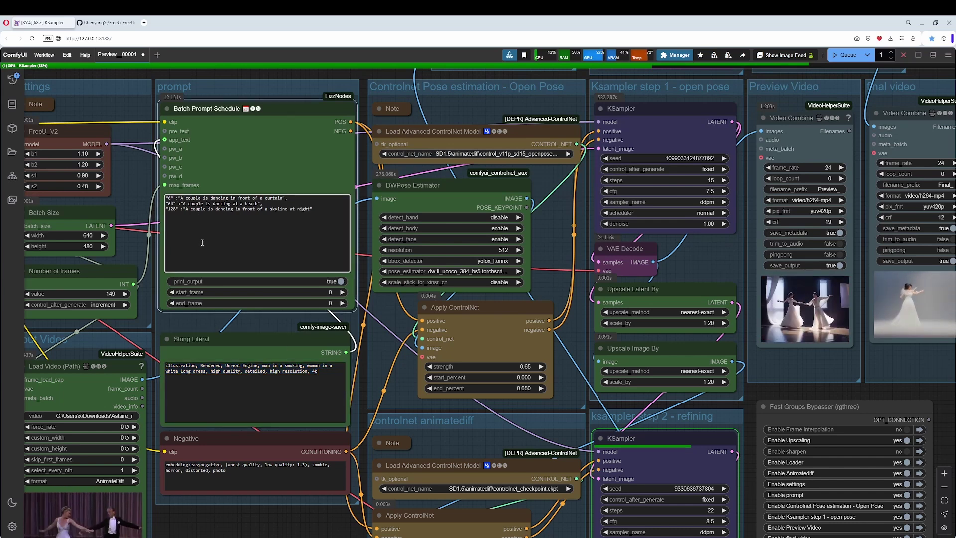
{"action": "left_click", "coordinate": [299, 438]}
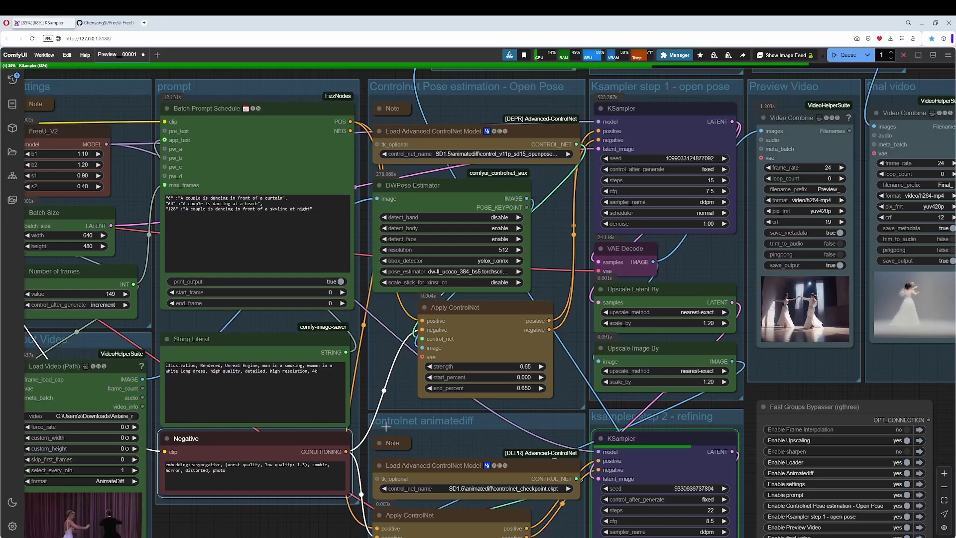
{"action": "left_click", "coordinate": [225, 479]}
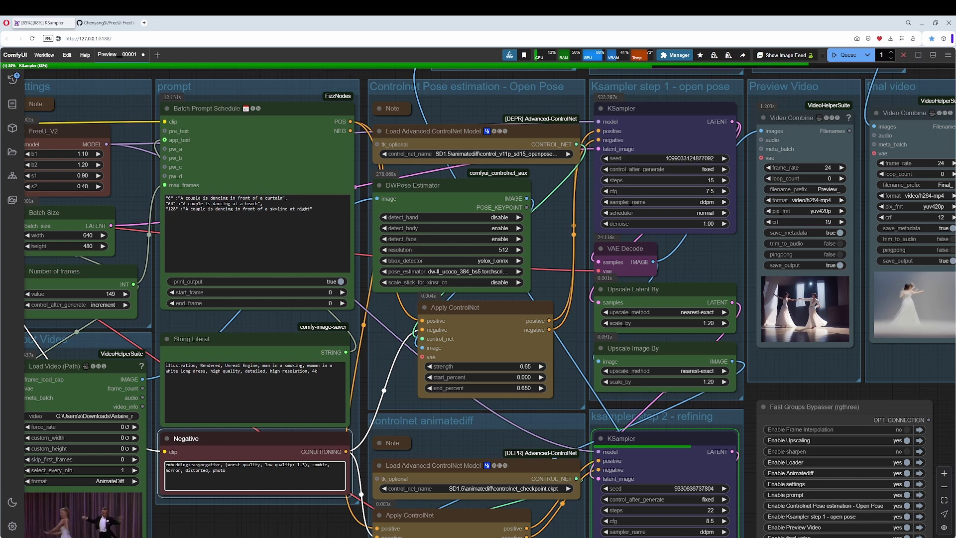
{"action": "scroll", "coordinate": [281, 169], "scroll_direction": "down", "scroll_amount": 3}
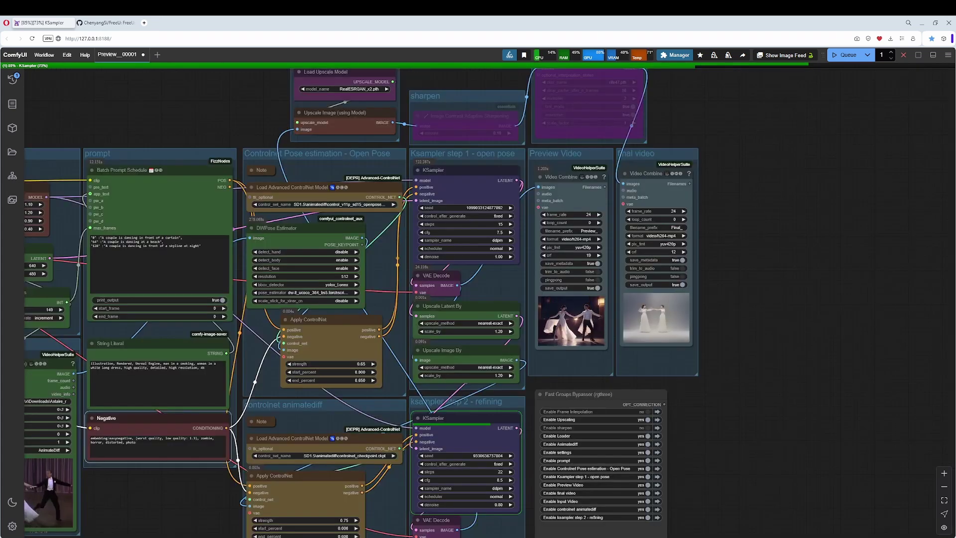
{"action": "scroll", "coordinate": [281, 170], "scroll_direction": "down", "scroll_amount": 2}
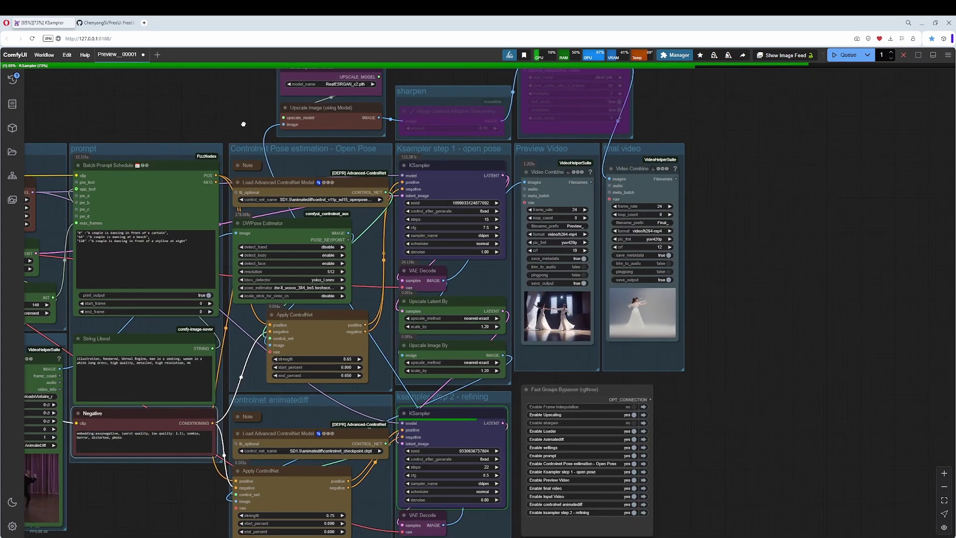
{"action": "scroll", "coordinate": [370, 270], "scroll_direction": "down", "scroll_amount": 2}
{"action": "scroll", "coordinate": [377, 182], "scroll_direction": "up", "scroll_amount": 2}
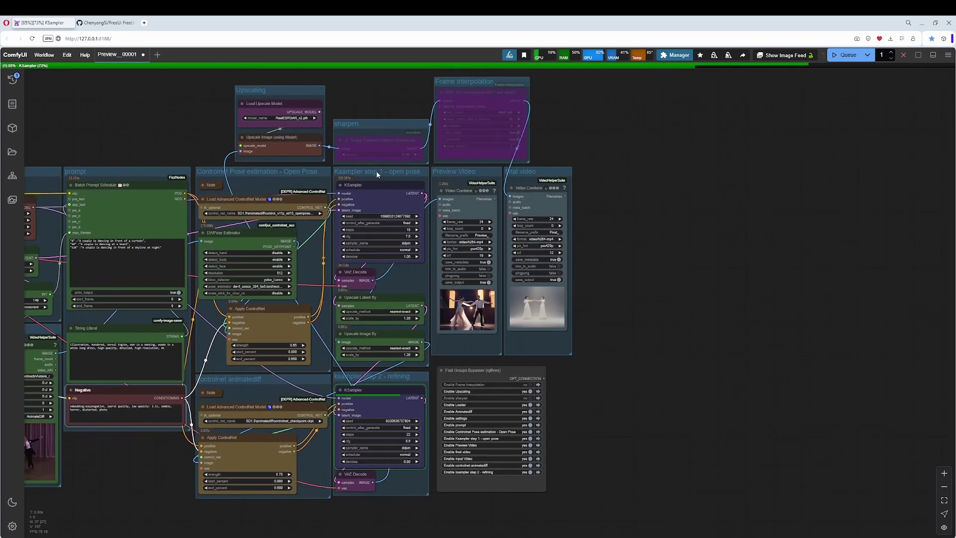
{"action": "left_click", "coordinate": [377, 174]}
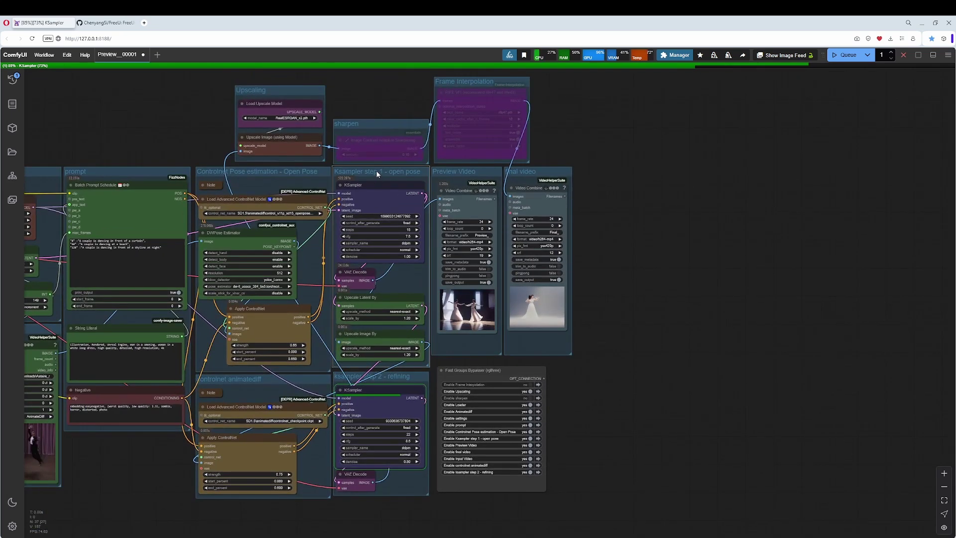
{"action": "left_click", "coordinate": [450, 172]}
{"action": "left_click", "coordinate": [249, 172]}
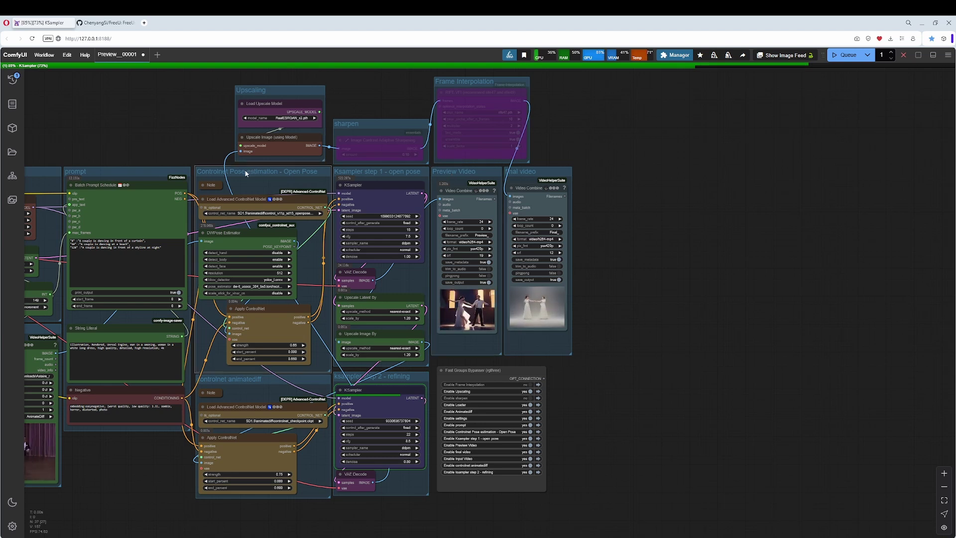
{"action": "left_click", "coordinate": [378, 171]}
{"action": "scroll", "coordinate": [597, 352], "scroll_direction": "up", "scroll_amount": 7}
{"action": "scroll", "coordinate": [573, 357], "scroll_direction": "up", "scroll_amount": 5}
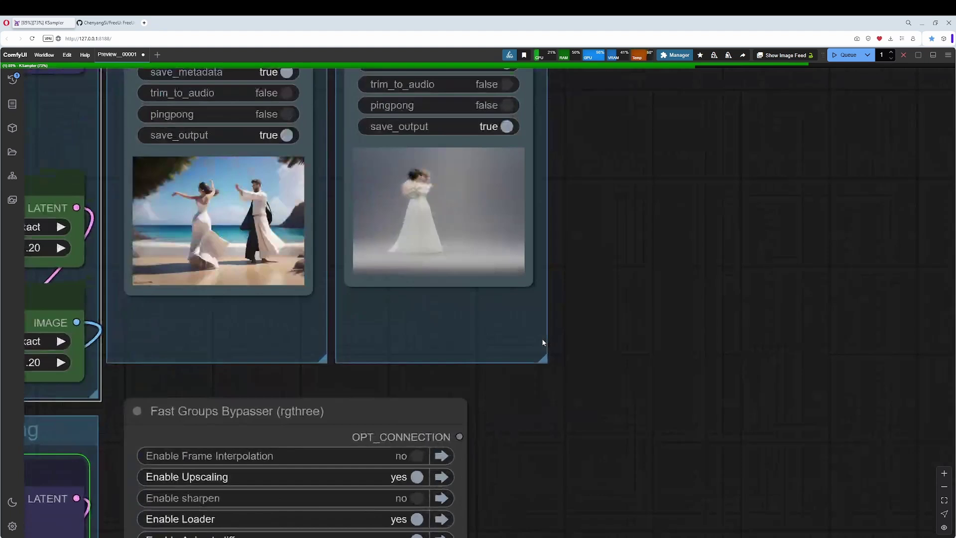
{"action": "scroll", "coordinate": [226, 244], "scroll_direction": "up", "scroll_amount": 2}
{"action": "left_click_drag", "start_coordinate": [222, 214], "coordinate": [393, 274]}
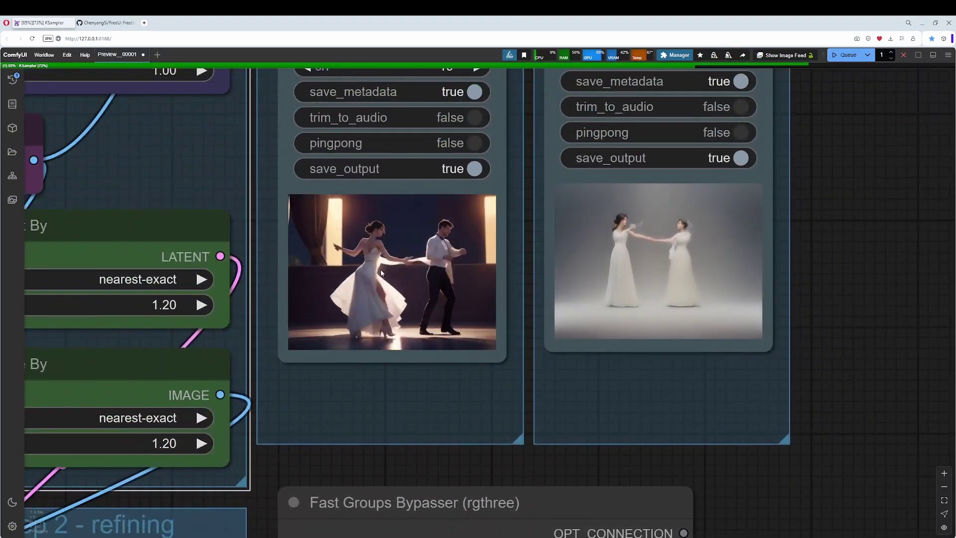
{"action": "scroll", "coordinate": [351, 285], "scroll_direction": "down", "scroll_amount": 7}
{"action": "scroll", "coordinate": [345, 297], "scroll_direction": "down", "scroll_amount": 3}
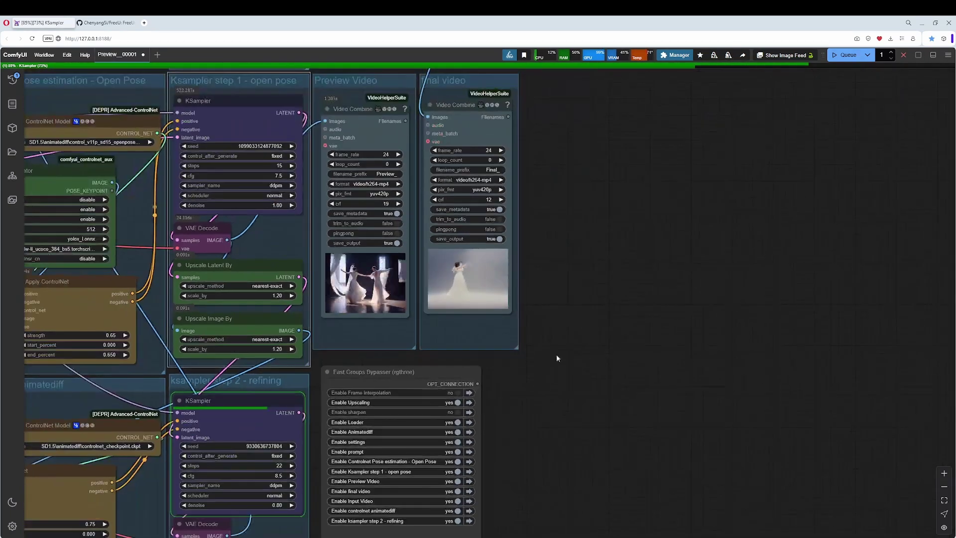
{"action": "left_click_drag", "start_coordinate": [557, 354], "coordinate": [817, 321]}
{"action": "scroll", "coordinate": [265, 400], "scroll_direction": "down", "scroll_amount": 2}
{"action": "left_click_drag", "start_coordinate": [265, 400], "coordinate": [256, 381]}
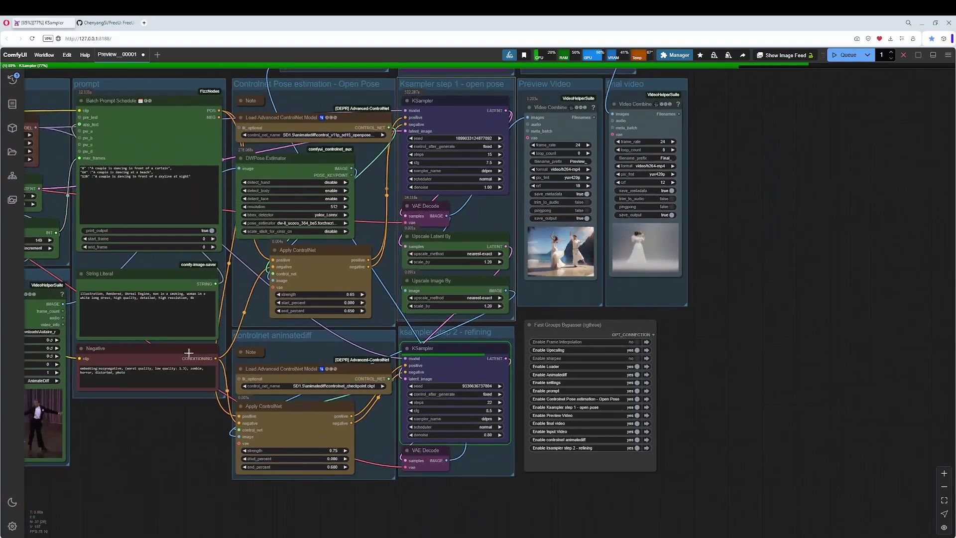
{"action": "left_click", "coordinate": [296, 335]}
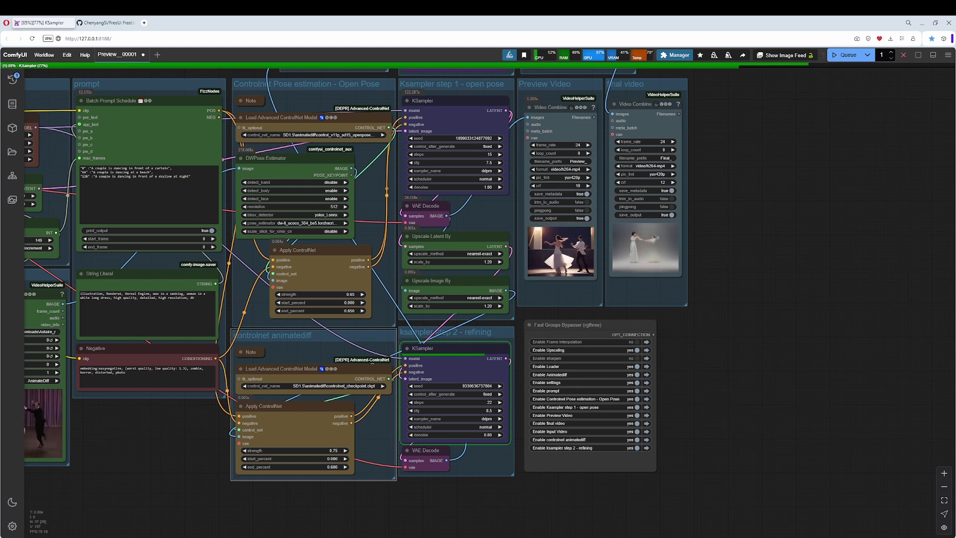
{"action": "scroll", "coordinate": [499, 312], "scroll_direction": "up", "scroll_amount": 2}
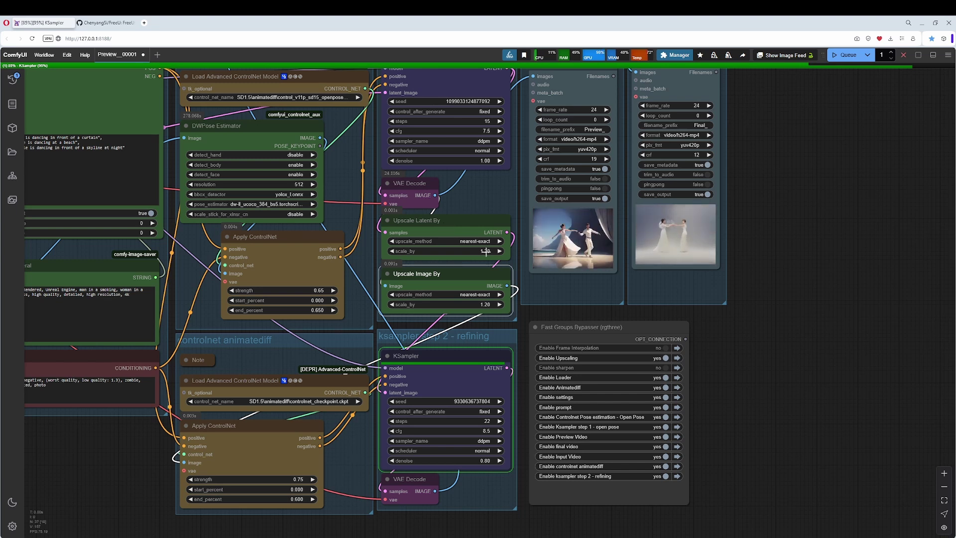
{"action": "left_click", "coordinate": [447, 220]}
{"action": "left_click", "coordinate": [453, 275]}
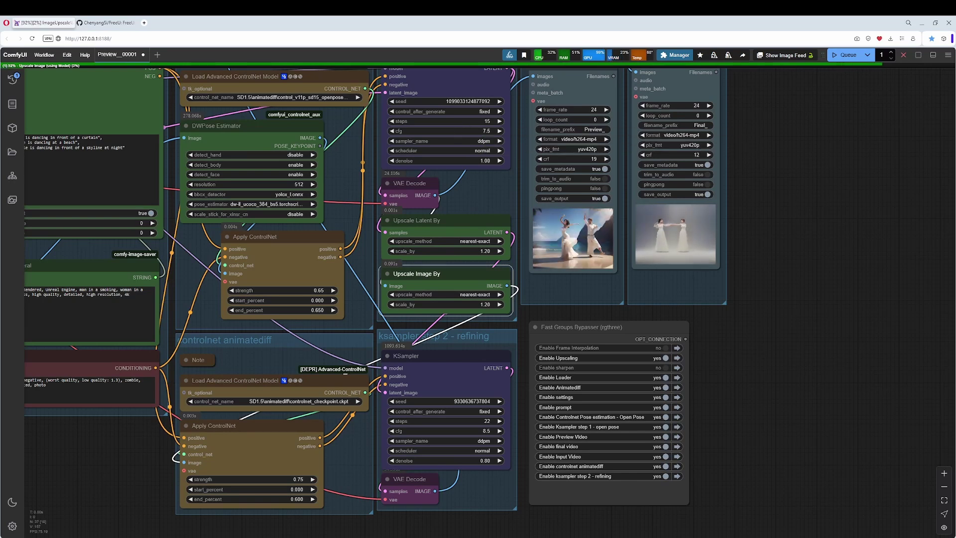
{"action": "key", "text": "alt+Tab"}
{"action": "left_click_drag", "start_coordinate": [254, 100], "coordinate": [285, 102]}
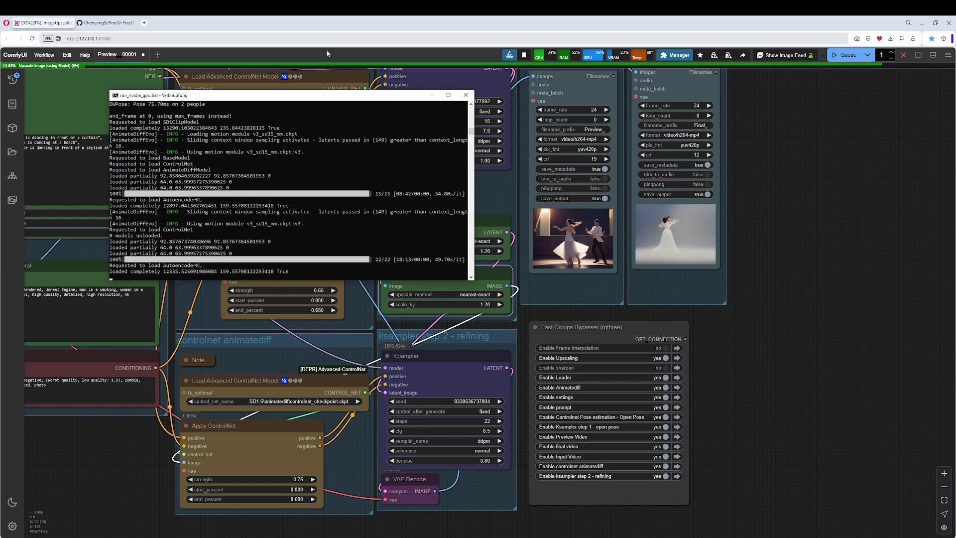
{"action": "left_click_drag", "start_coordinate": [316, 99], "coordinate": [638, 92]}
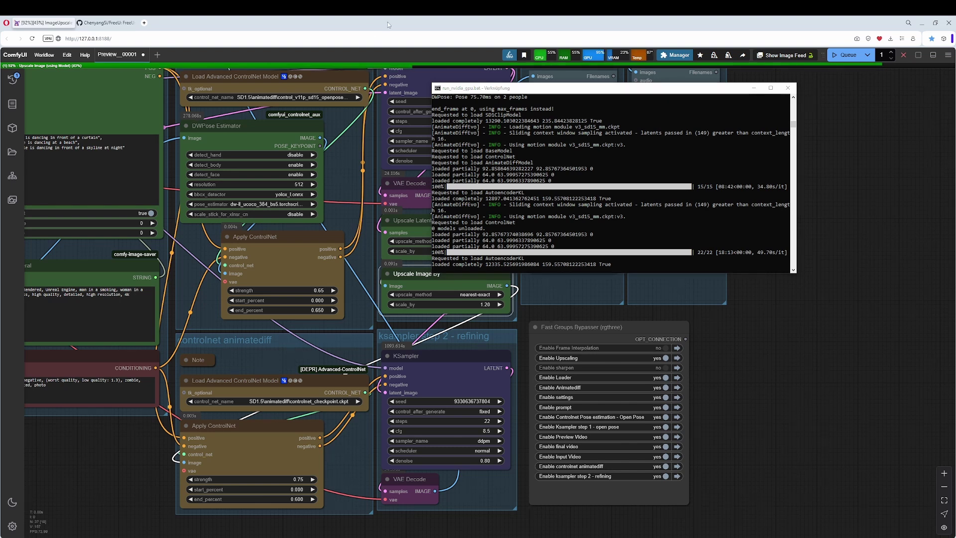
{"action": "left_click_drag", "start_coordinate": [529, 90], "coordinate": [504, 89]}
Step: Return to the workflow and inspect the pose and animatediff Apply ControlNet nodes
{"action": "left_click", "coordinate": [155, 164]}
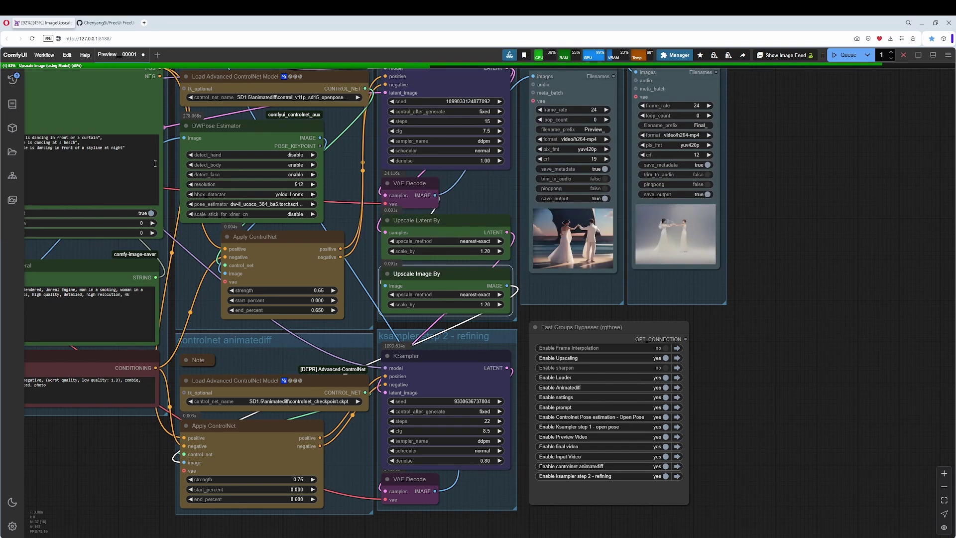
{"action": "left_click_drag", "start_coordinate": [703, 323], "coordinate": [772, 365]}
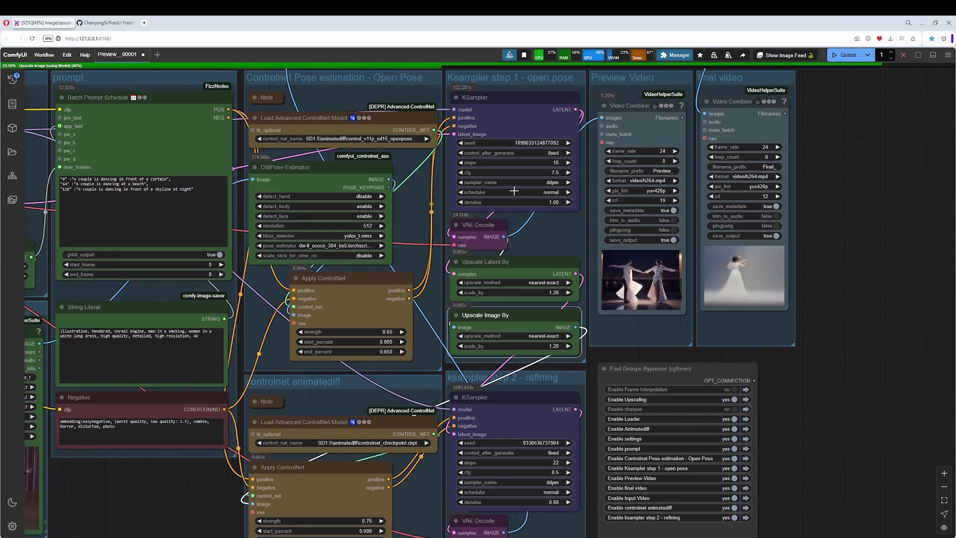
{"action": "left_click_drag", "start_coordinate": [432, 356], "coordinate": [406, 262]}
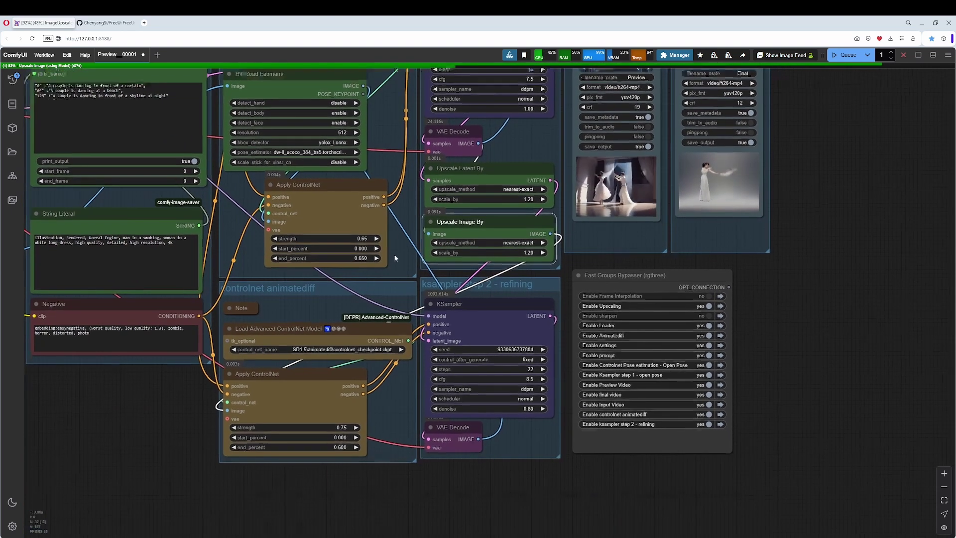
{"action": "left_click", "coordinate": [313, 186]}
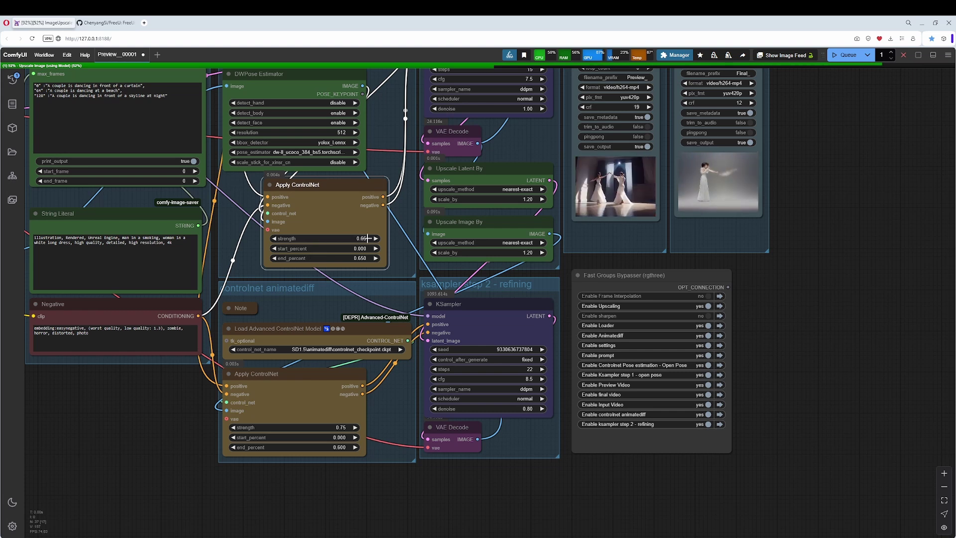
{"action": "left_click", "coordinate": [329, 418]}
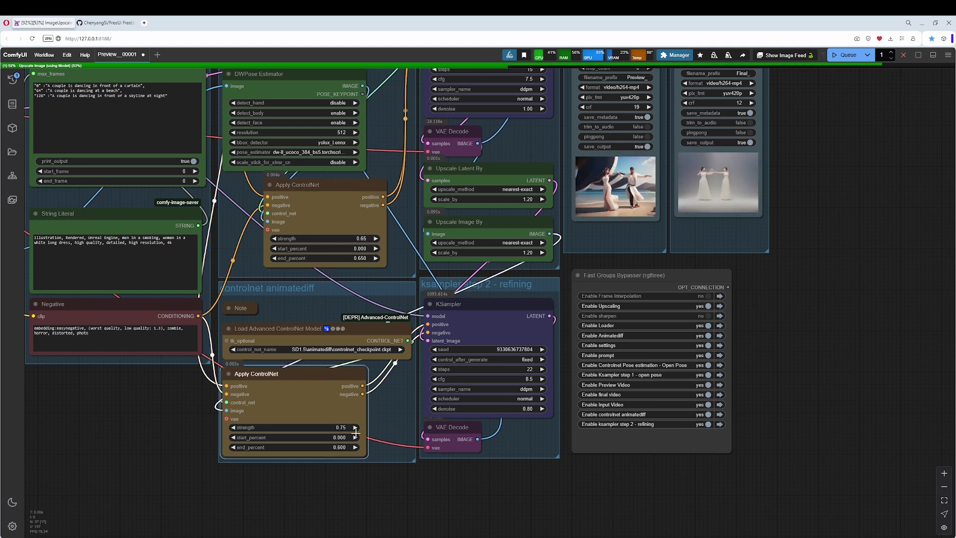
Step: Check the first sampler's sampling steps, leaving the value at 15
{"action": "left_click_drag", "start_coordinate": [780, 292], "coordinate": [668, 342]}
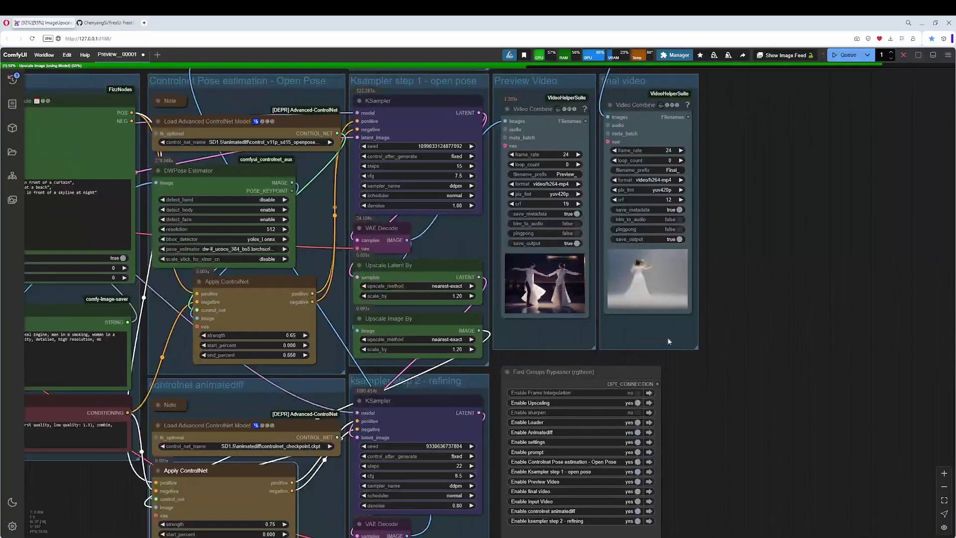
{"action": "left_click", "coordinate": [461, 165]}
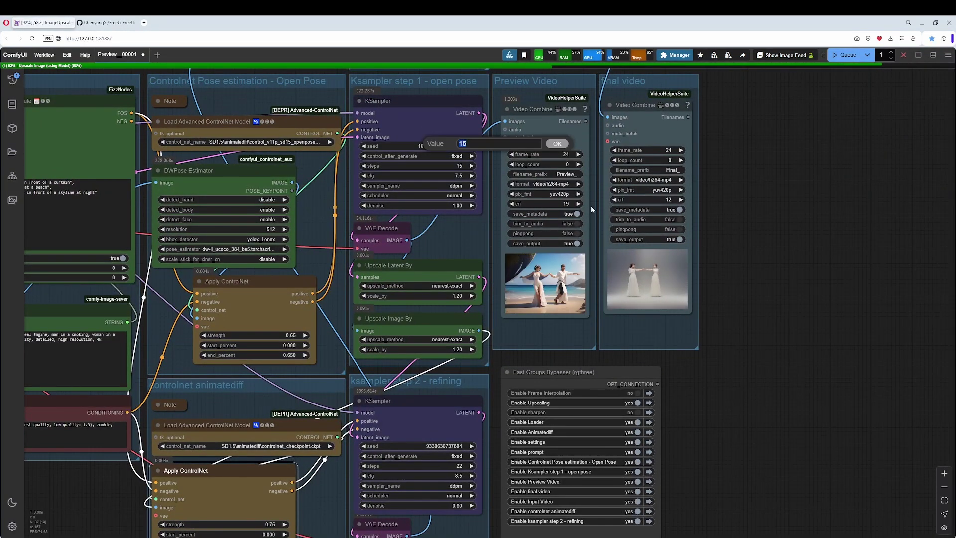
{"action": "left_click", "coordinate": [721, 237]}
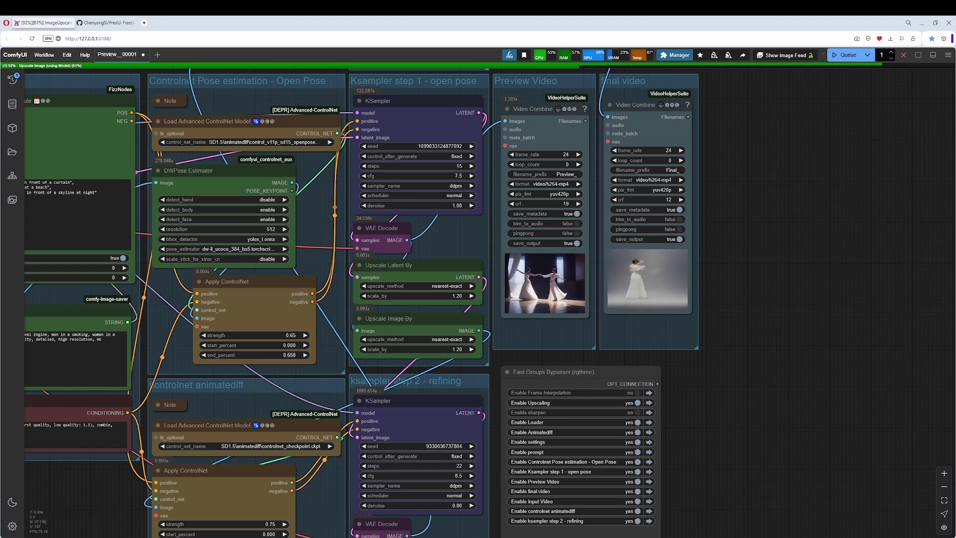
Step: Select the Upscaling group, then center the two Video Combine output previews
{"action": "left_click_drag", "start_coordinate": [742, 139], "coordinate": [768, 308]}
{"action": "left_click", "coordinate": [303, 122]}
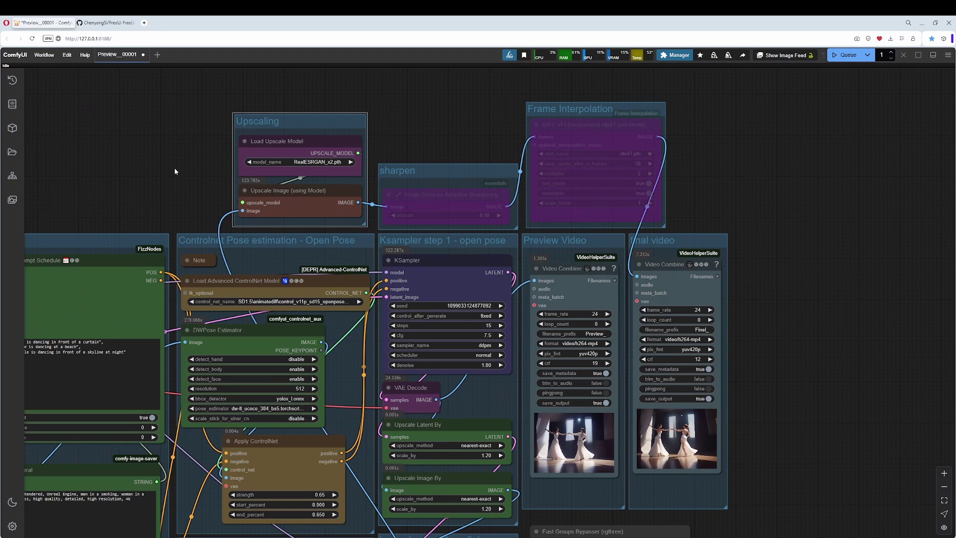
{"action": "scroll", "coordinate": [175, 169], "scroll_direction": "up", "scroll_amount": 2}
{"action": "scroll", "coordinate": [177, 165], "scroll_direction": "down", "scroll_amount": 1}
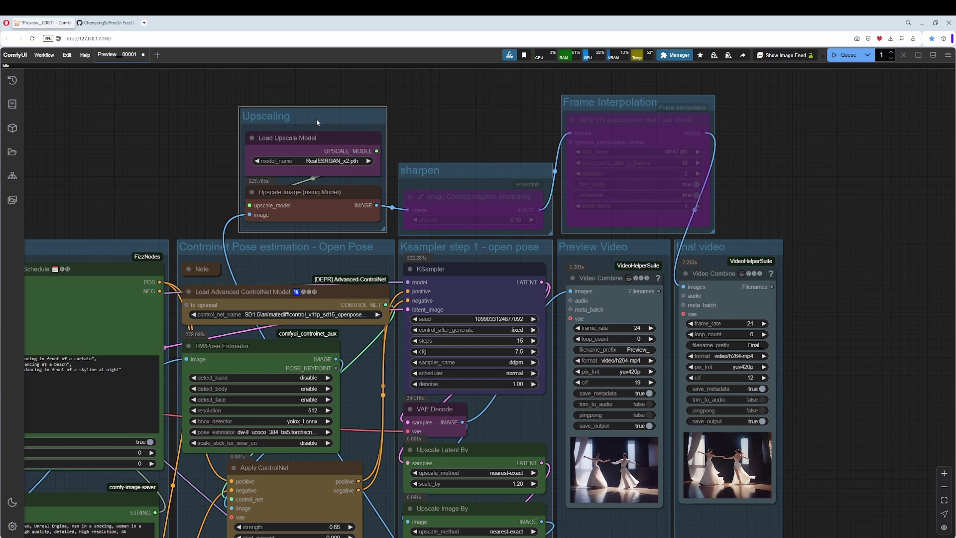
{"action": "left_click_drag", "start_coordinate": [826, 457], "coordinate": [767, 205]}
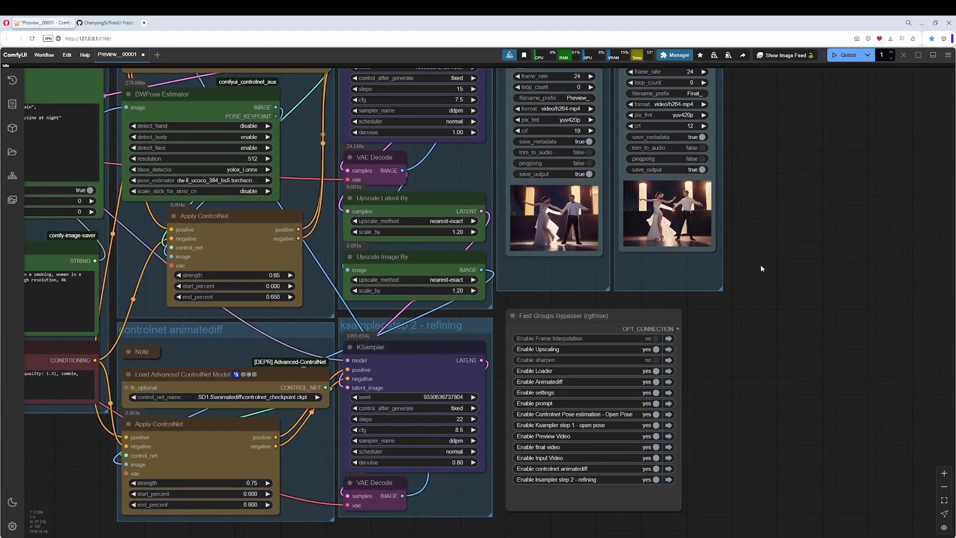
{"action": "left_click_drag", "start_coordinate": [760, 268], "coordinate": [599, 356]}
{"action": "scroll", "coordinate": [599, 276], "scroll_direction": "up", "scroll_amount": 6}
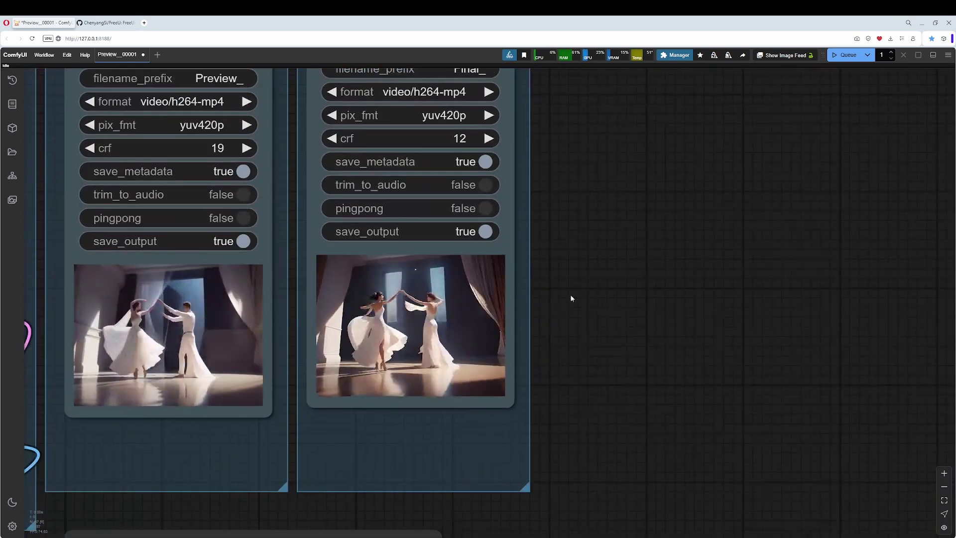
{"action": "left_click_drag", "start_coordinate": [571, 297], "coordinate": [681, 331]}
{"action": "scroll", "coordinate": [742, 321], "scroll_direction": "up", "scroll_amount": 8}
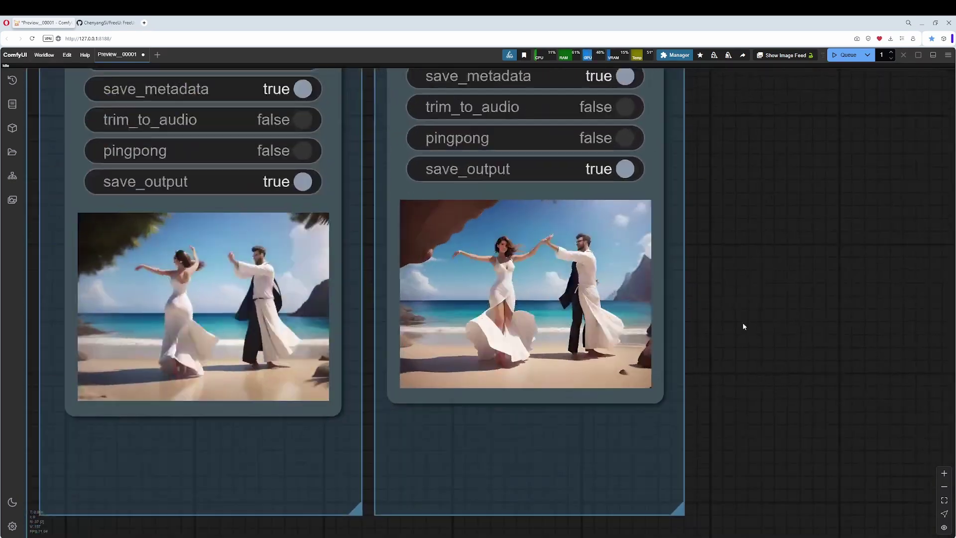
{"action": "scroll", "coordinate": [255, 235], "scroll_direction": "down", "scroll_amount": 2}
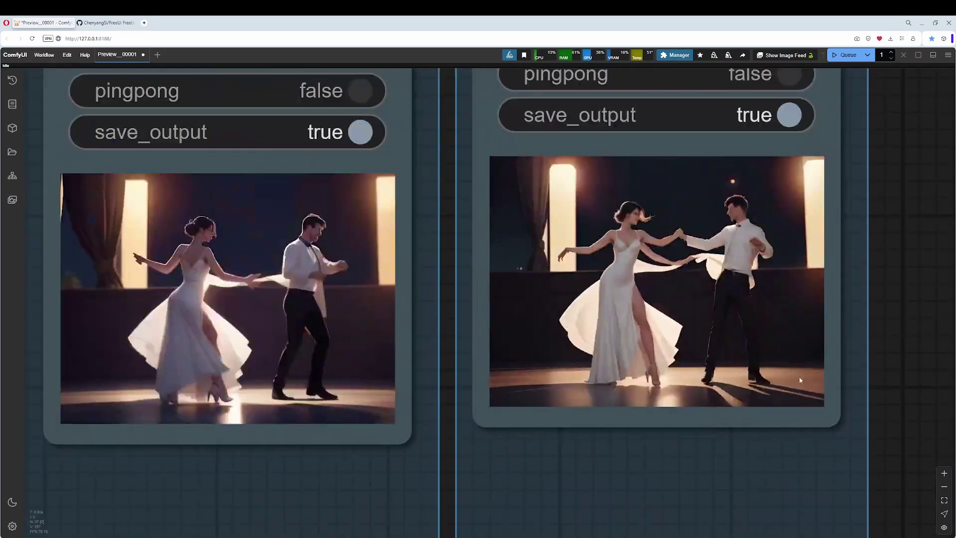
{"action": "left_click_drag", "start_coordinate": [255, 235], "coordinate": [287, 235]}
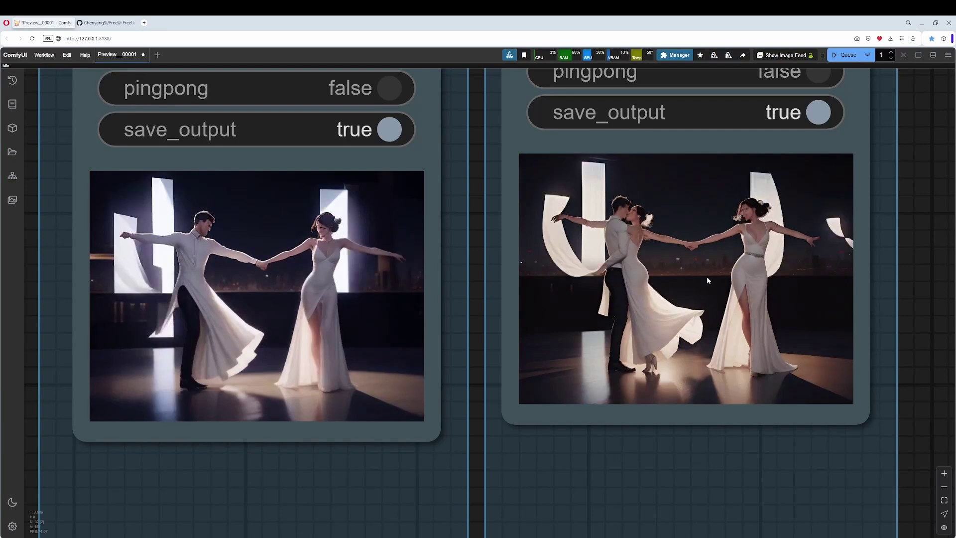
{"action": "scroll", "coordinate": [699, 279], "scroll_direction": "up", "scroll_amount": 1}
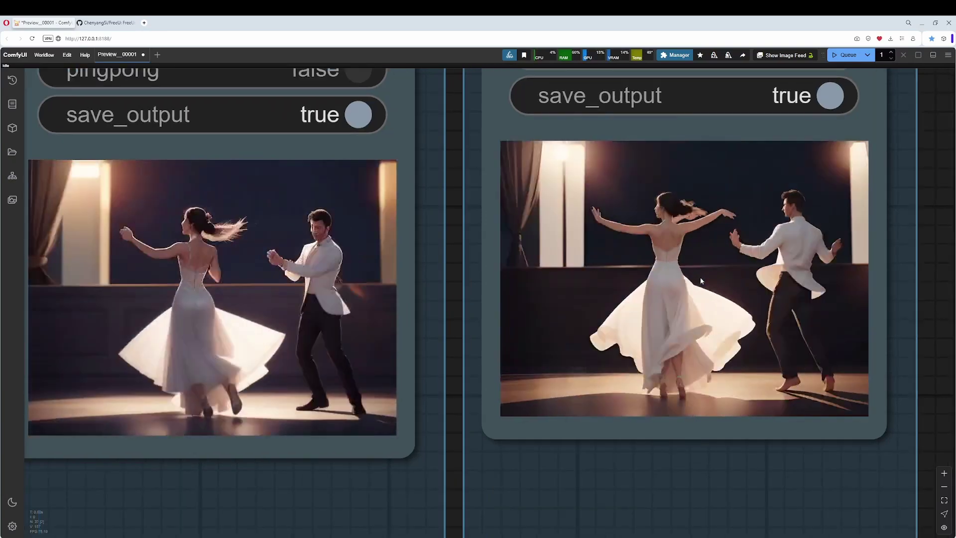
{"action": "scroll", "coordinate": [700, 277], "scroll_direction": "down", "scroll_amount": 12}
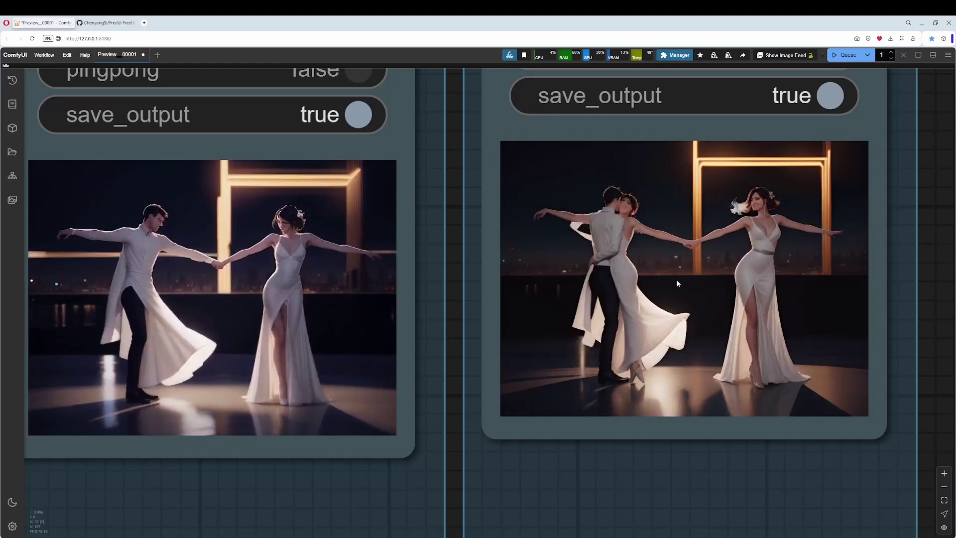
{"action": "scroll", "coordinate": [634, 278], "scroll_direction": "down", "scroll_amount": 5}
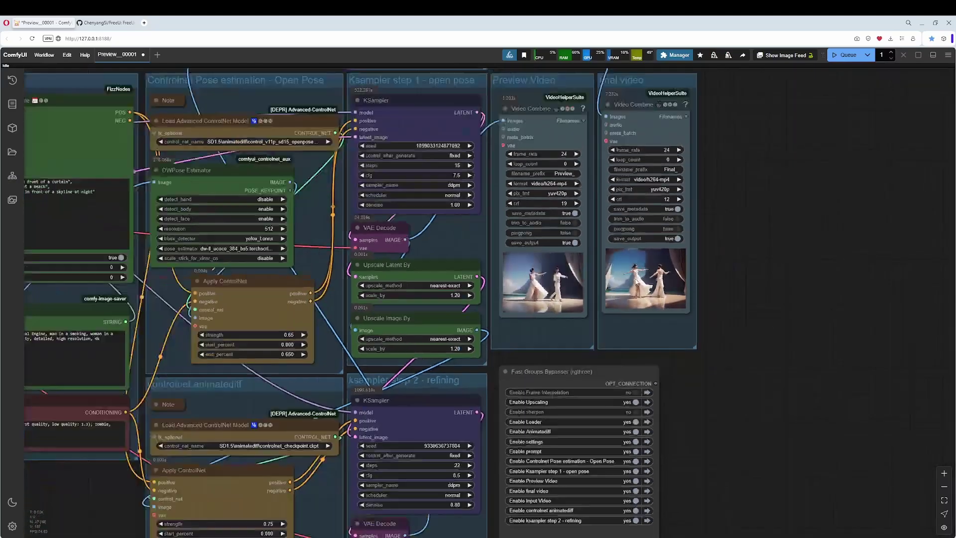
{"action": "left_click_drag", "start_coordinate": [655, 359], "coordinate": [639, 244]}
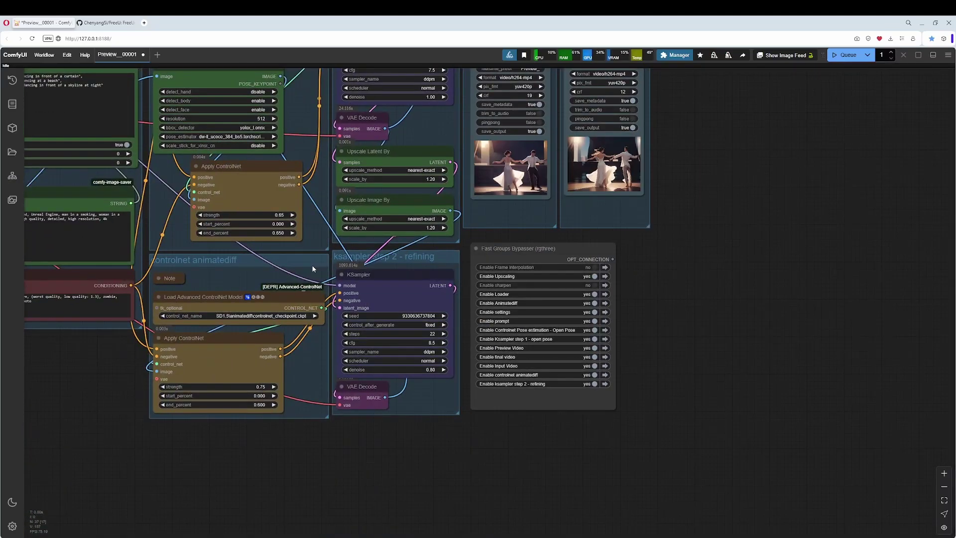
Step: With sharpen enabled, zoom into the enlarged final video preview and return to the Upscaling, sharpen and Frame Interpolation groups
{"action": "left_click_drag", "start_coordinate": [717, 230], "coordinate": [706, 280]}
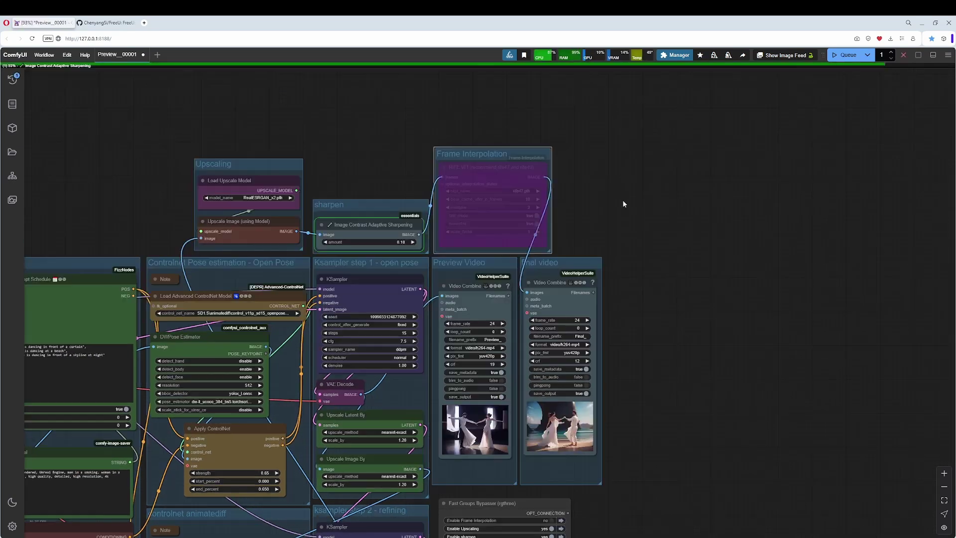
{"action": "scroll", "coordinate": [552, 233], "scroll_direction": "up", "scroll_amount": 3}
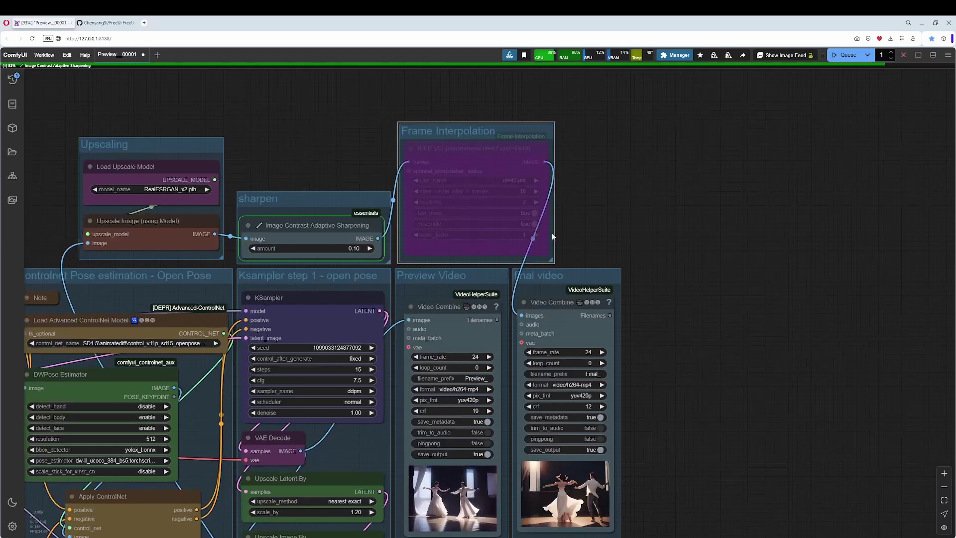
{"action": "scroll", "coordinate": [553, 236], "scroll_direction": "up", "scroll_amount": 2}
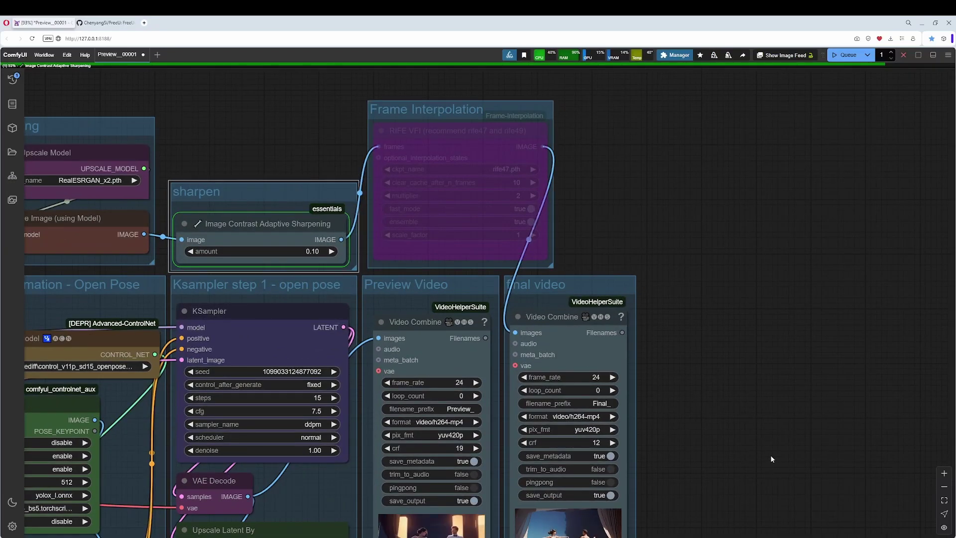
{"action": "scroll", "coordinate": [617, 327], "scroll_direction": "down", "scroll_amount": 4}
{"action": "scroll", "coordinate": [588, 344], "scroll_direction": "up", "scroll_amount": 5}
{"action": "scroll", "coordinate": [619, 405], "scroll_direction": "down", "scroll_amount": 1}
{"action": "scroll", "coordinate": [697, 319], "scroll_direction": "up", "scroll_amount": 4}
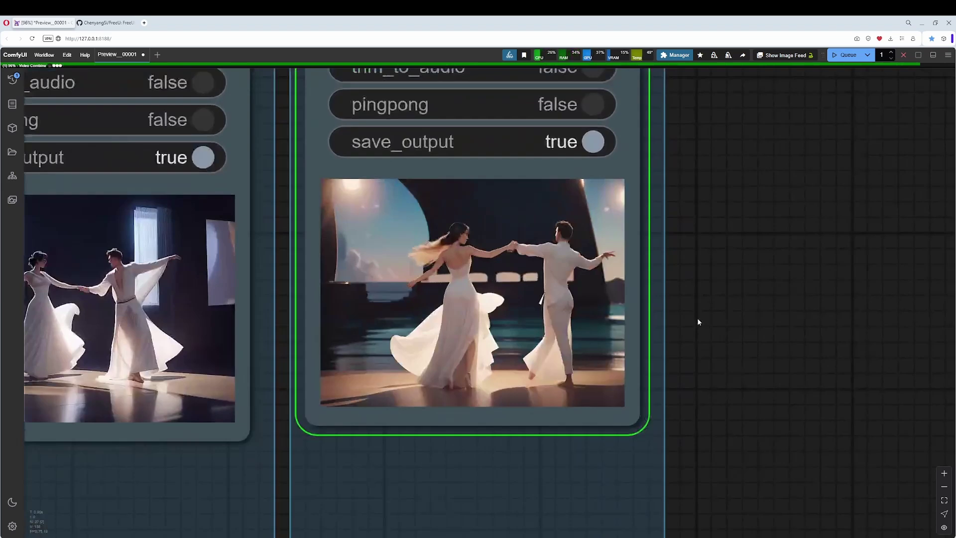
{"action": "left_click_drag", "start_coordinate": [697, 319], "coordinate": [912, 328]}
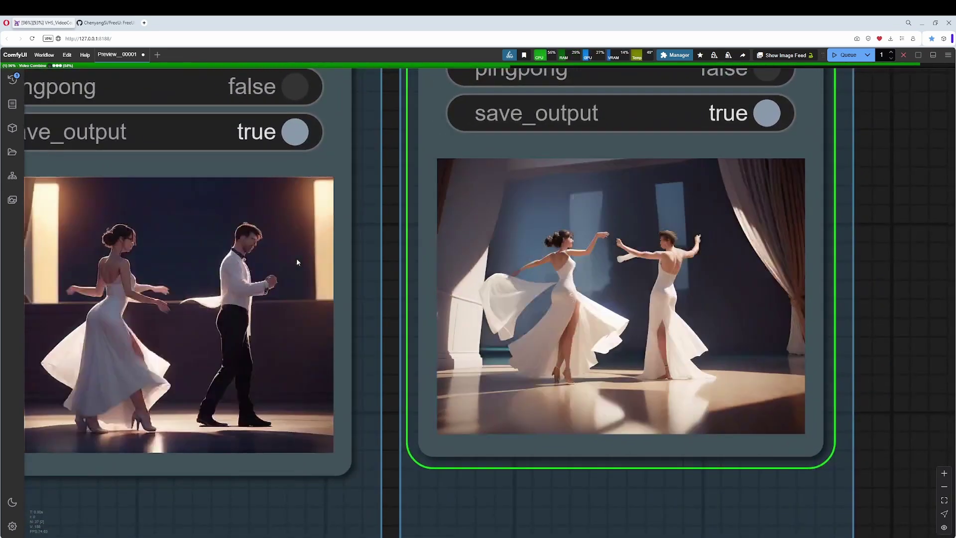
{"action": "scroll", "coordinate": [630, 308], "scroll_direction": "down", "scroll_amount": 12}
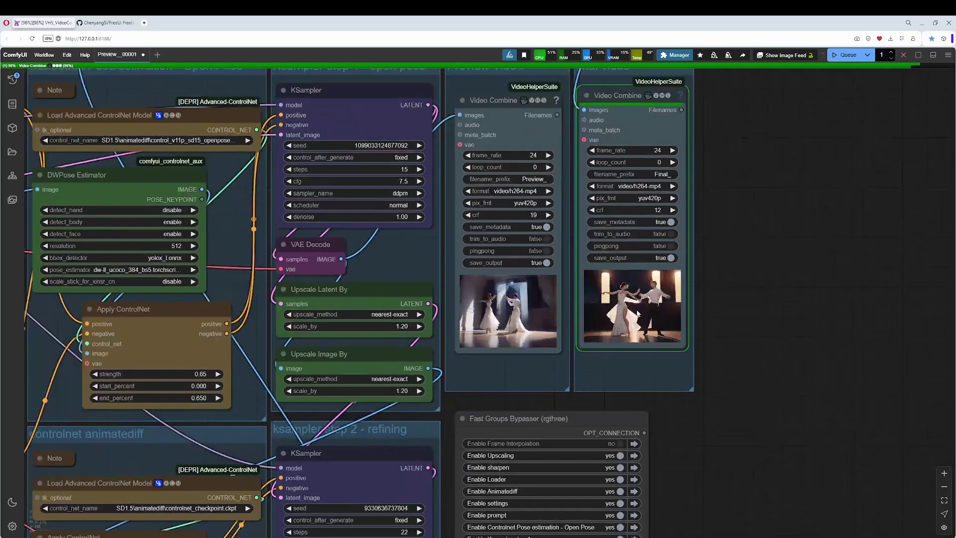
{"action": "scroll", "coordinate": [637, 314], "scroll_direction": "down", "scroll_amount": 4}
{"action": "left_click_drag", "start_coordinate": [494, 75], "coordinate": [504, 160]}
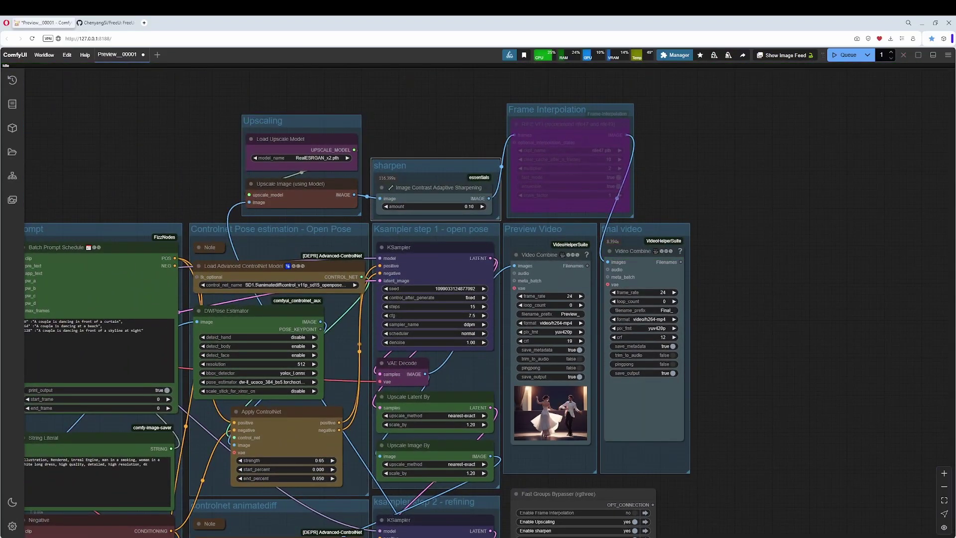
{"action": "left_click_drag", "start_coordinate": [716, 141], "coordinate": [806, 71]}
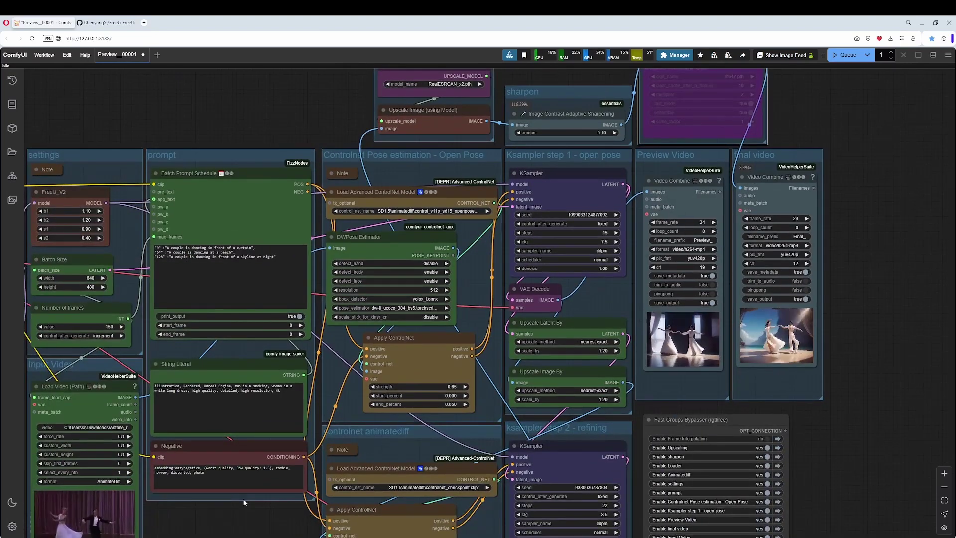
{"action": "left_click_drag", "start_coordinate": [243, 498], "coordinate": [295, 365]}
{"action": "scroll", "coordinate": [133, 408], "scroll_direction": "up", "scroll_amount": 3}
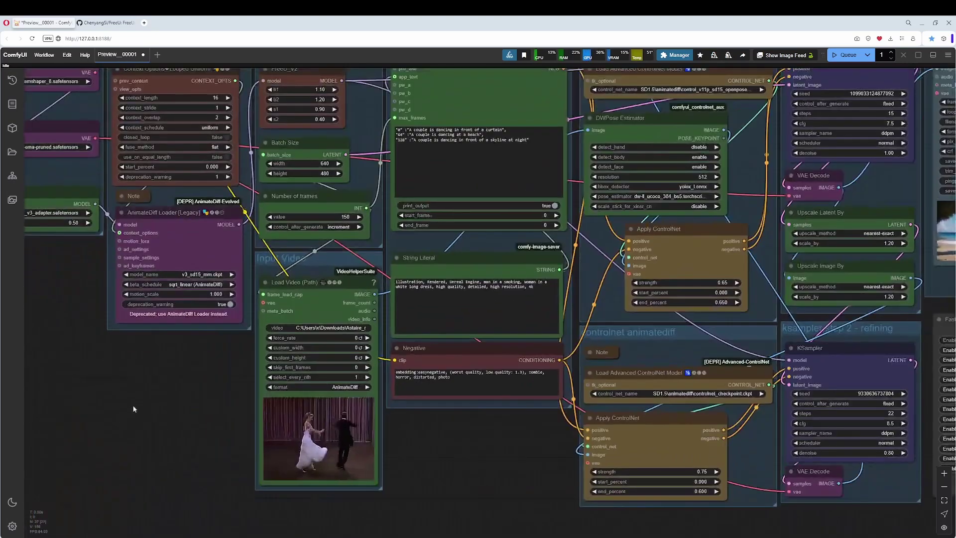
{"action": "scroll", "coordinate": [436, 444], "scroll_direction": "right", "scroll_amount": 2}
{"action": "scroll", "coordinate": [436, 444], "scroll_direction": "up", "scroll_amount": 2}
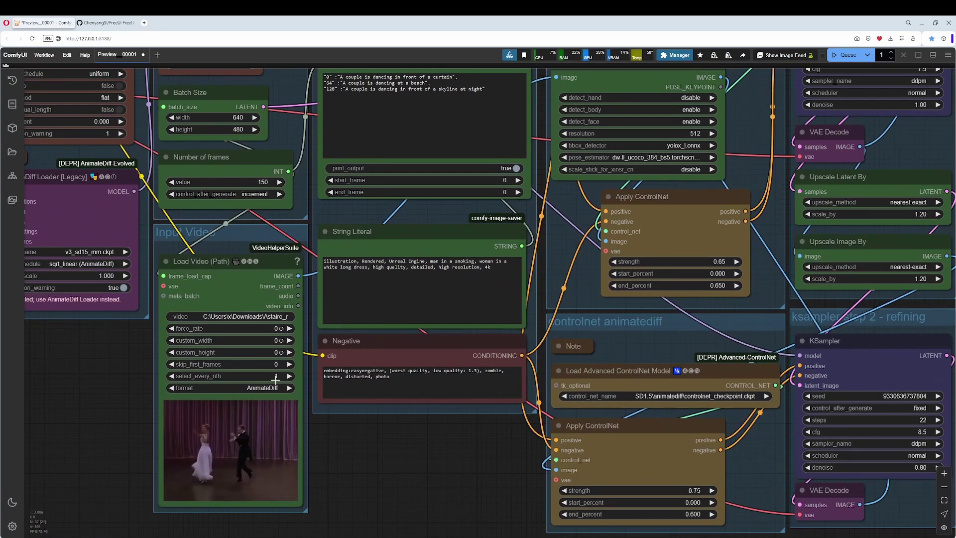
{"action": "scroll", "coordinate": [275, 379], "scroll_direction": "right", "scroll_amount": 3}
{"action": "scroll", "coordinate": [275, 379], "scroll_direction": "up", "scroll_amount": 2}
{"action": "scroll", "coordinate": [262, 428], "scroll_direction": "right", "scroll_amount": 3}
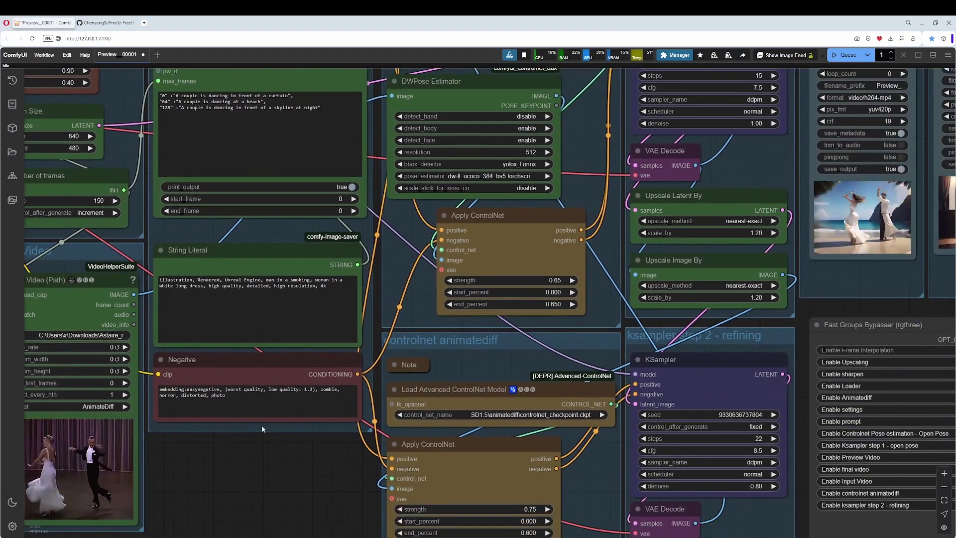
{"action": "scroll", "coordinate": [261, 425], "scroll_direction": "down", "scroll_amount": 4}
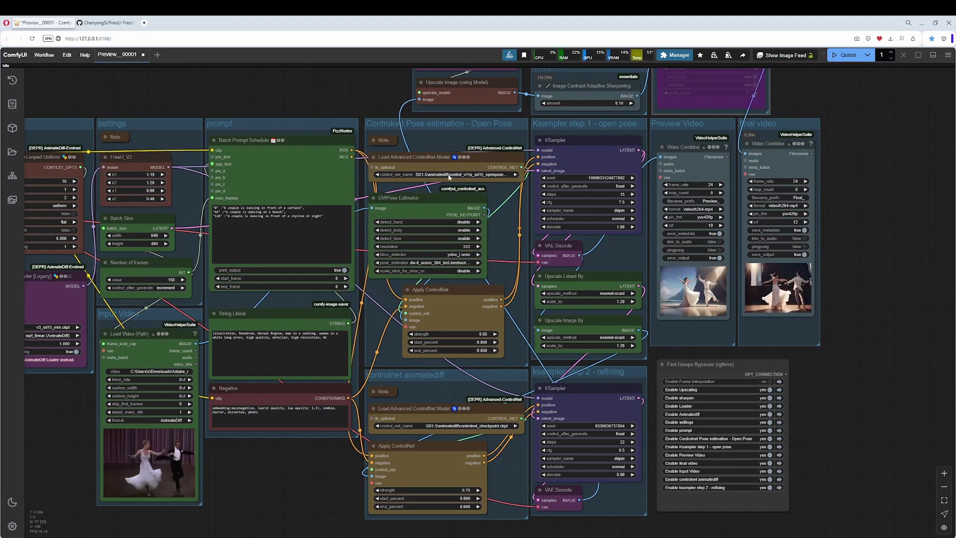
{"action": "left_click_drag", "start_coordinate": [283, 451], "coordinate": [280, 452]}
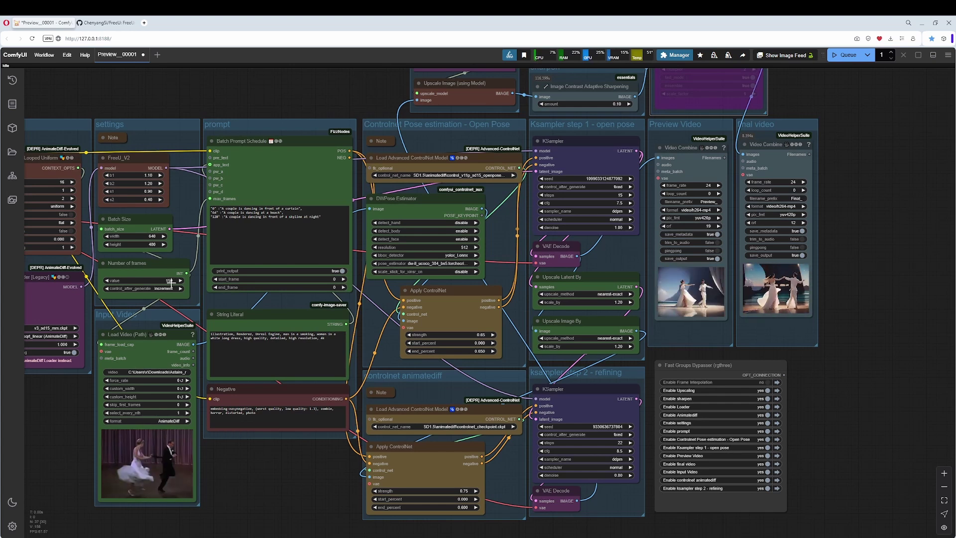
{"action": "left_click_drag", "start_coordinate": [766, 104], "coordinate": [669, 182]}
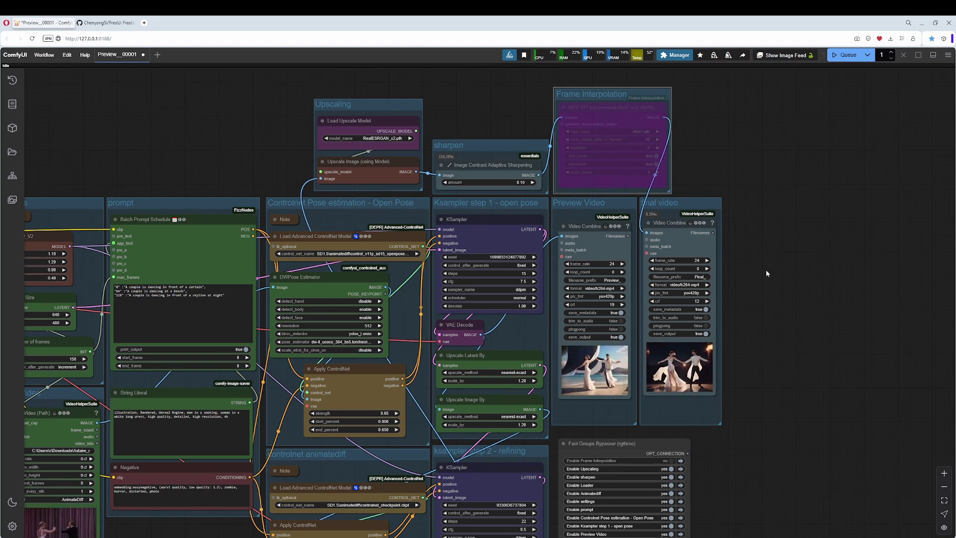
{"action": "left_click_drag", "start_coordinate": [759, 345], "coordinate": [724, 363]}
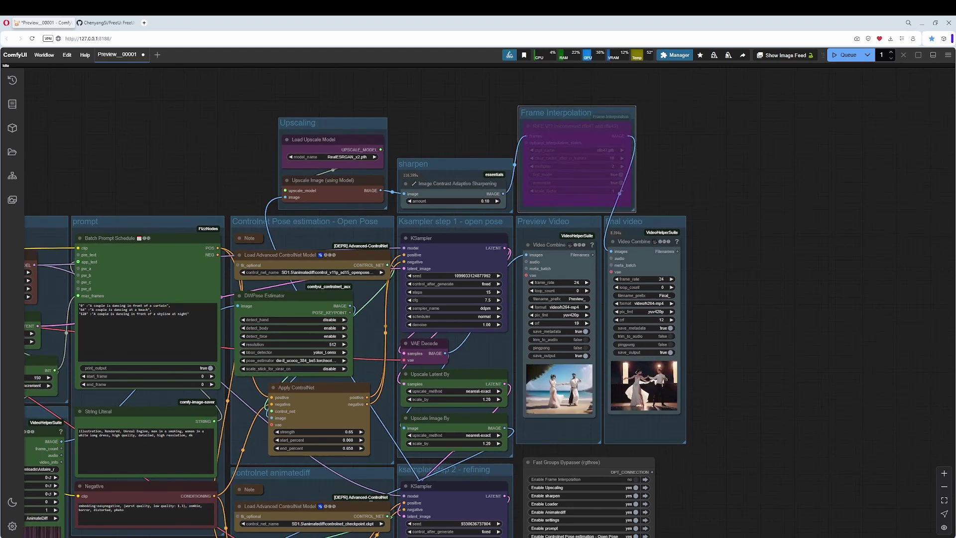
{"action": "scroll", "coordinate": [780, 471], "scroll_direction": "down", "scroll_amount": 7}
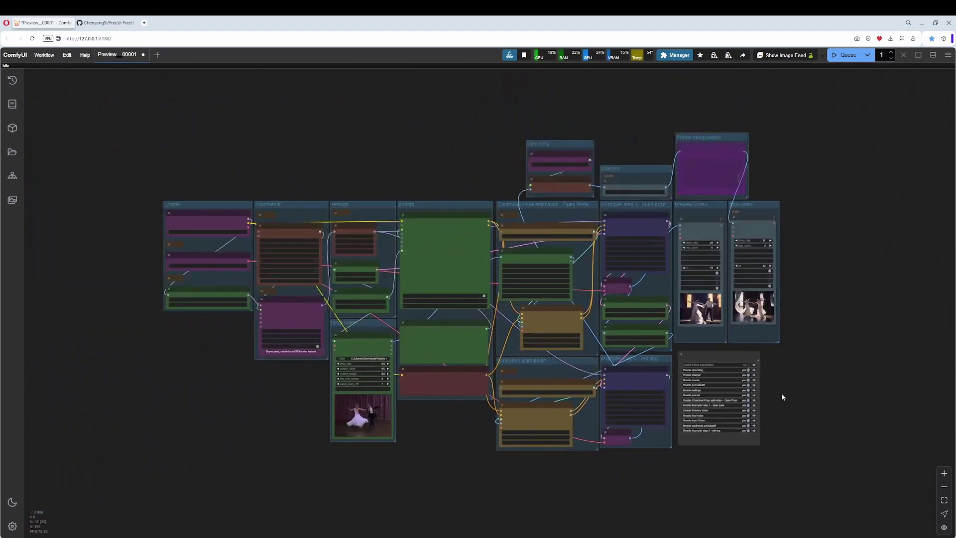